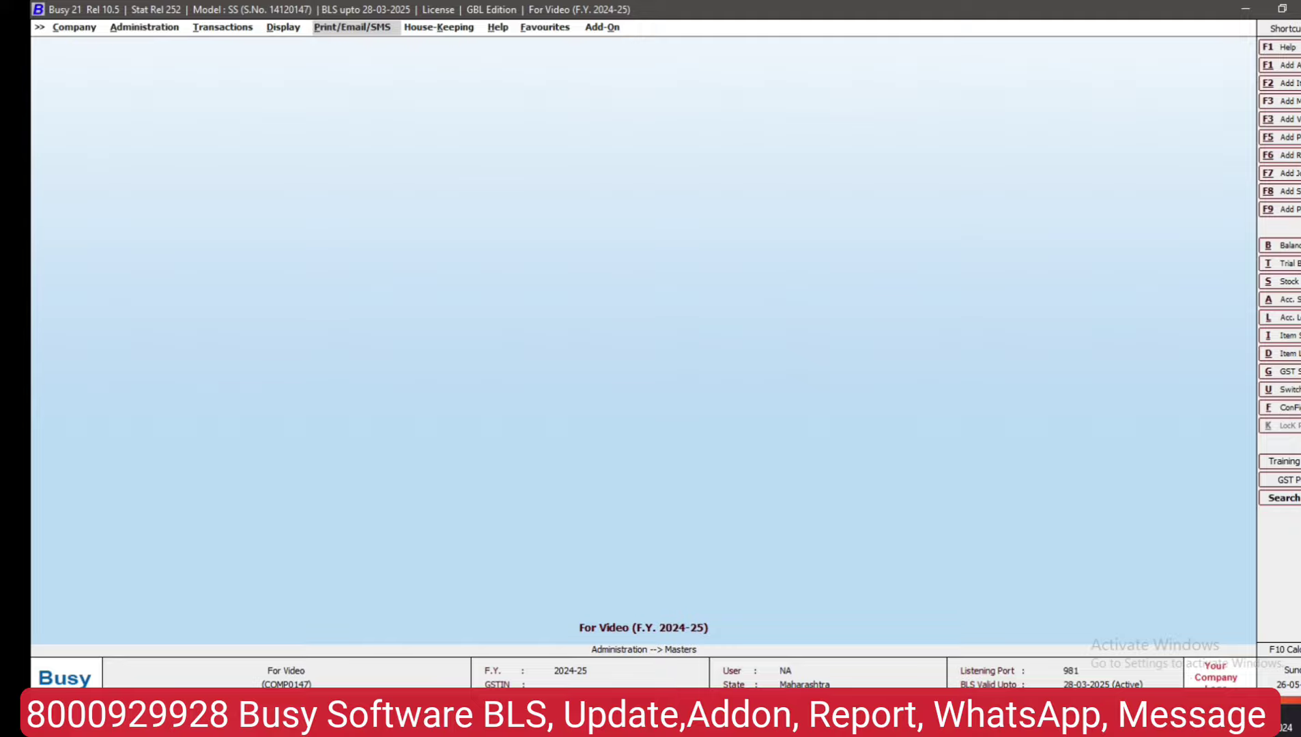
# - Open the Features / Options configuration from the administration settings
pyautogui.press('Left')
pyautogui.press('Left')
pyautogui.press('Left')
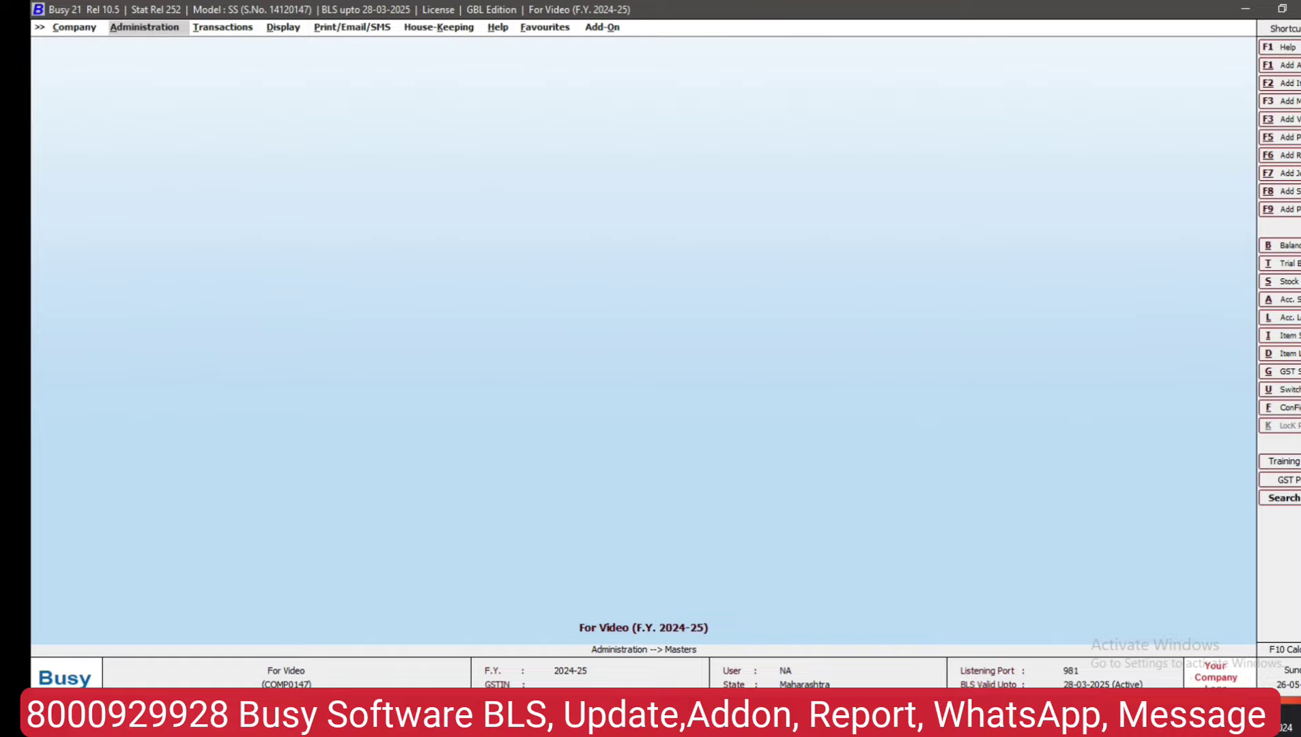
pyautogui.press('Down')
pyautogui.press('Down')
pyautogui.press('Return')
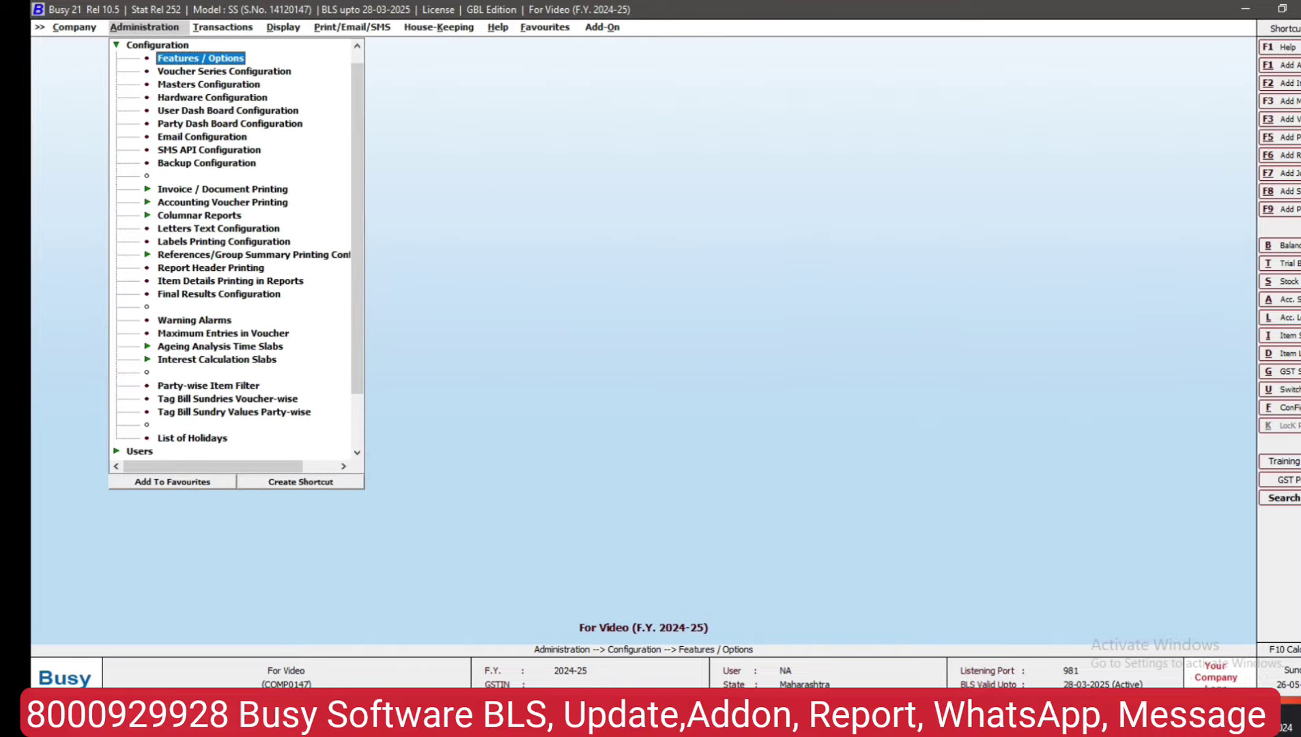
pyautogui.press('Down')
pyautogui.press('Up')
pyautogui.press('Return')
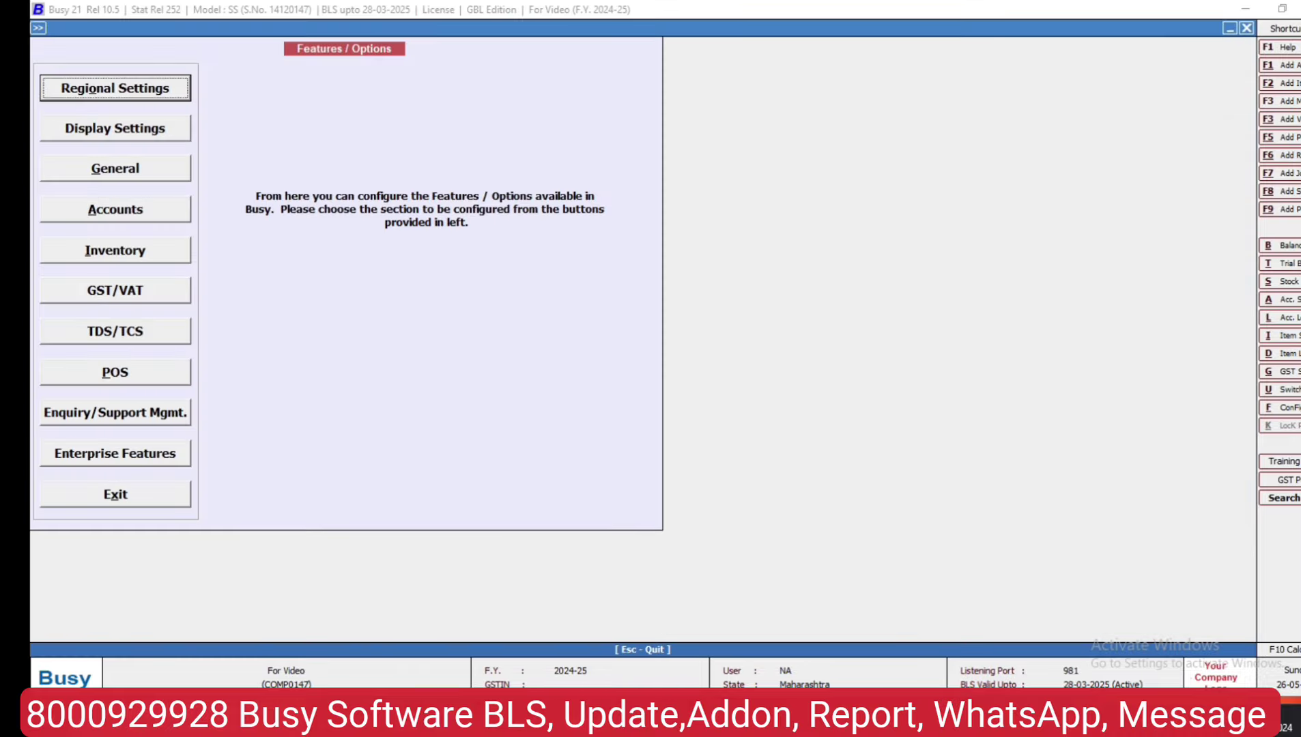
# - Open the General section of the Features / Options configuration
pyautogui.press('Down')
pyautogui.press('Down')
pyautogui.press('Down')
pyautogui.press('Up')
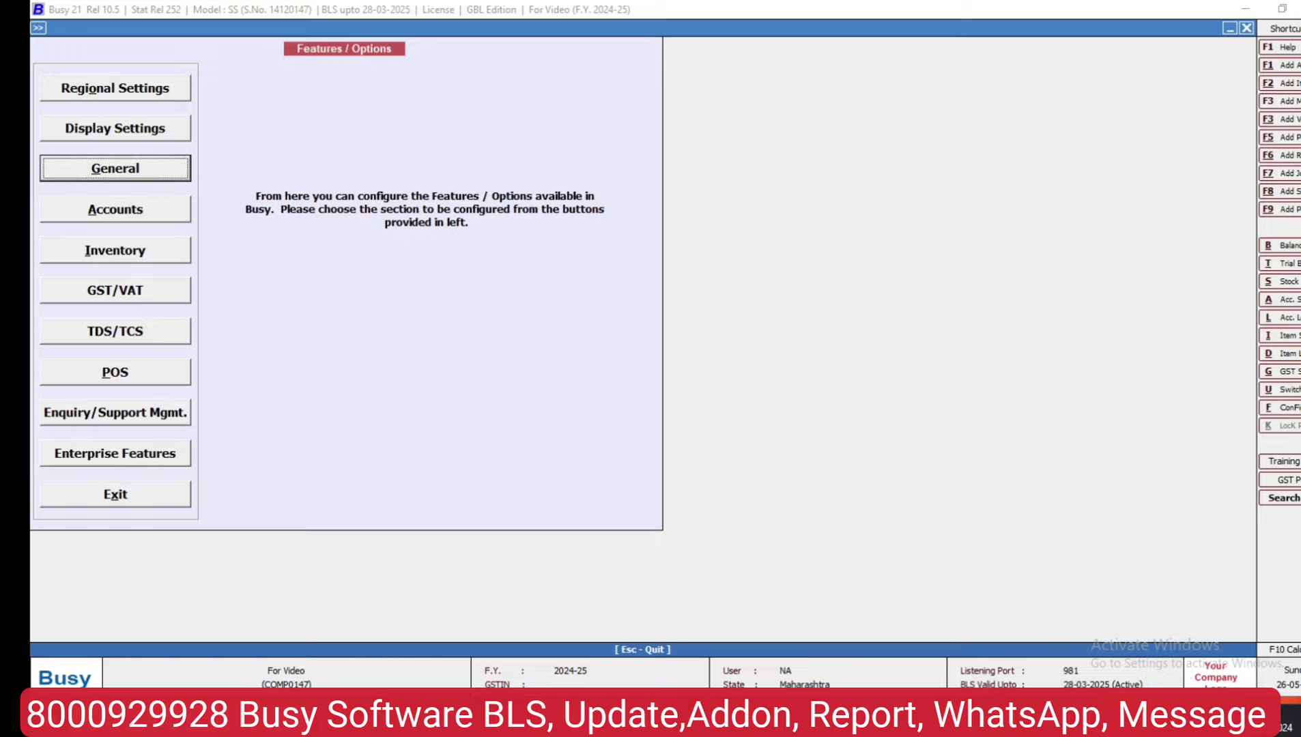
pyautogui.press('Return')
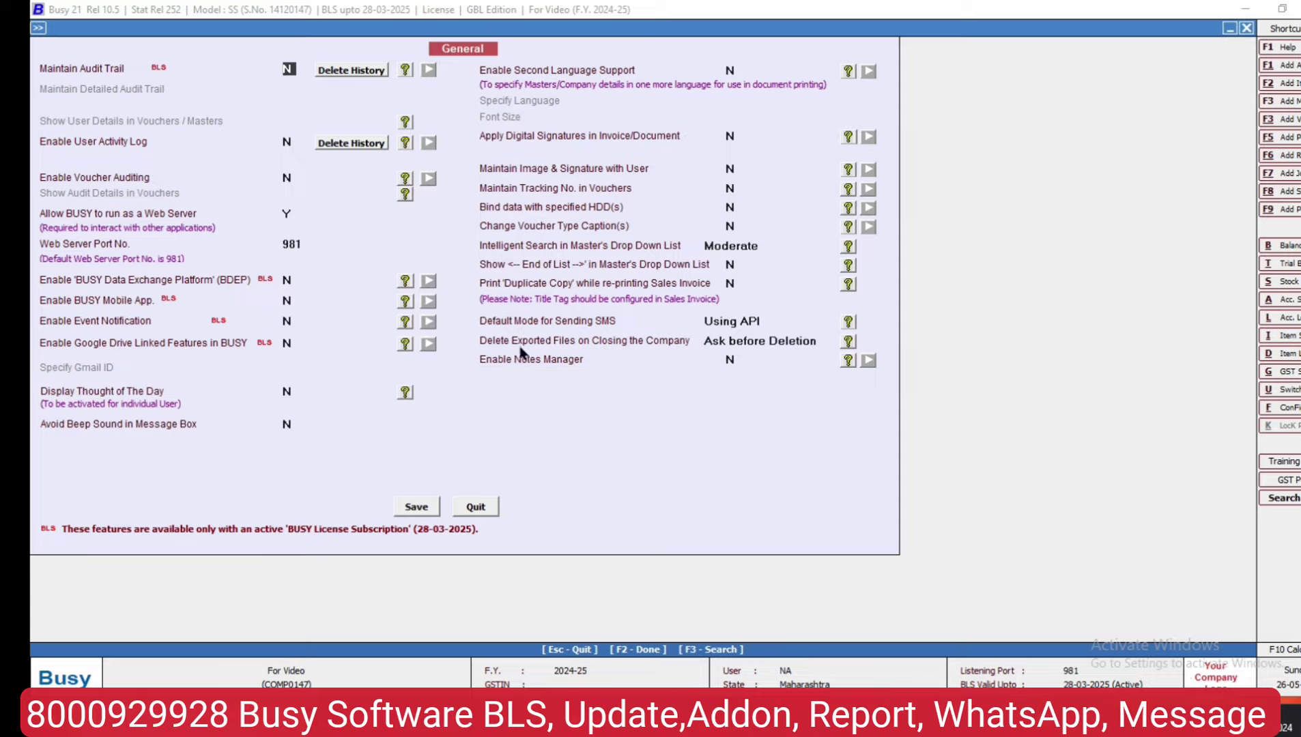
# - Set Delete Exported Files on Closing the Company to Never, save the General settings and leave the configuration
pyautogui.click(742, 341)
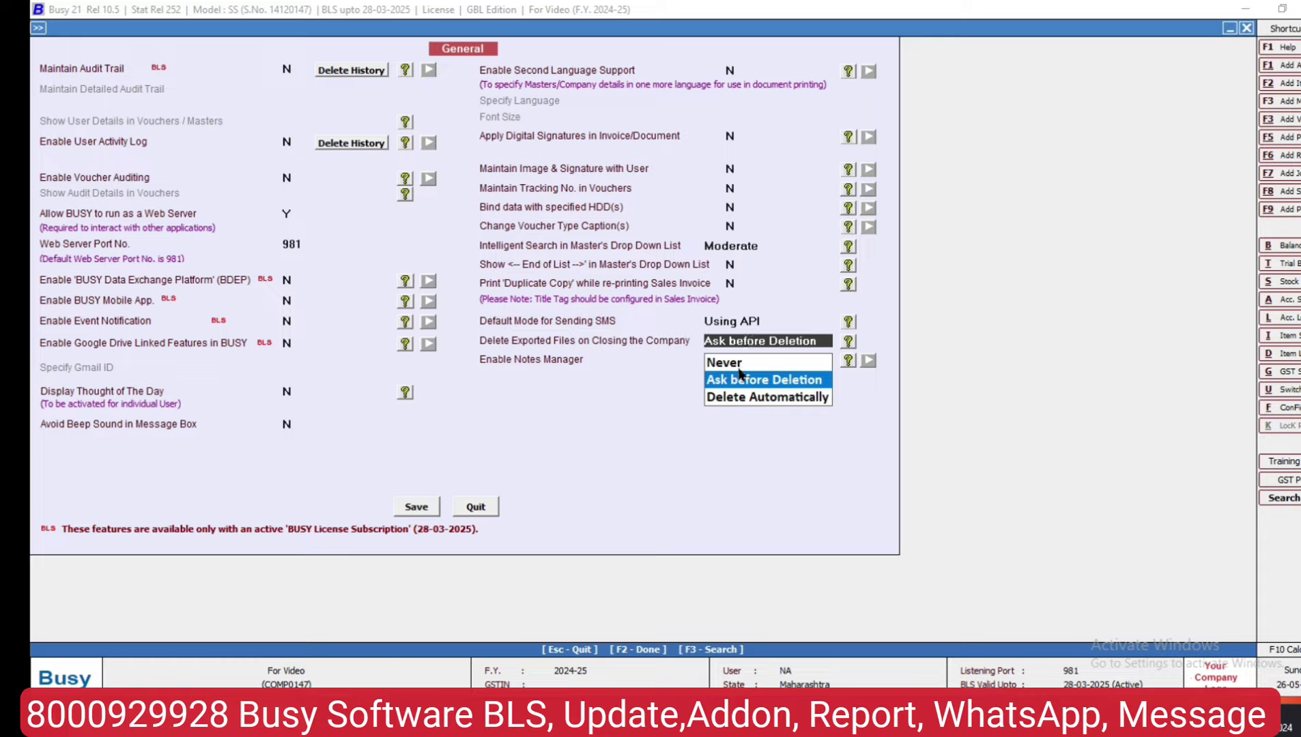
pyautogui.click(739, 365)
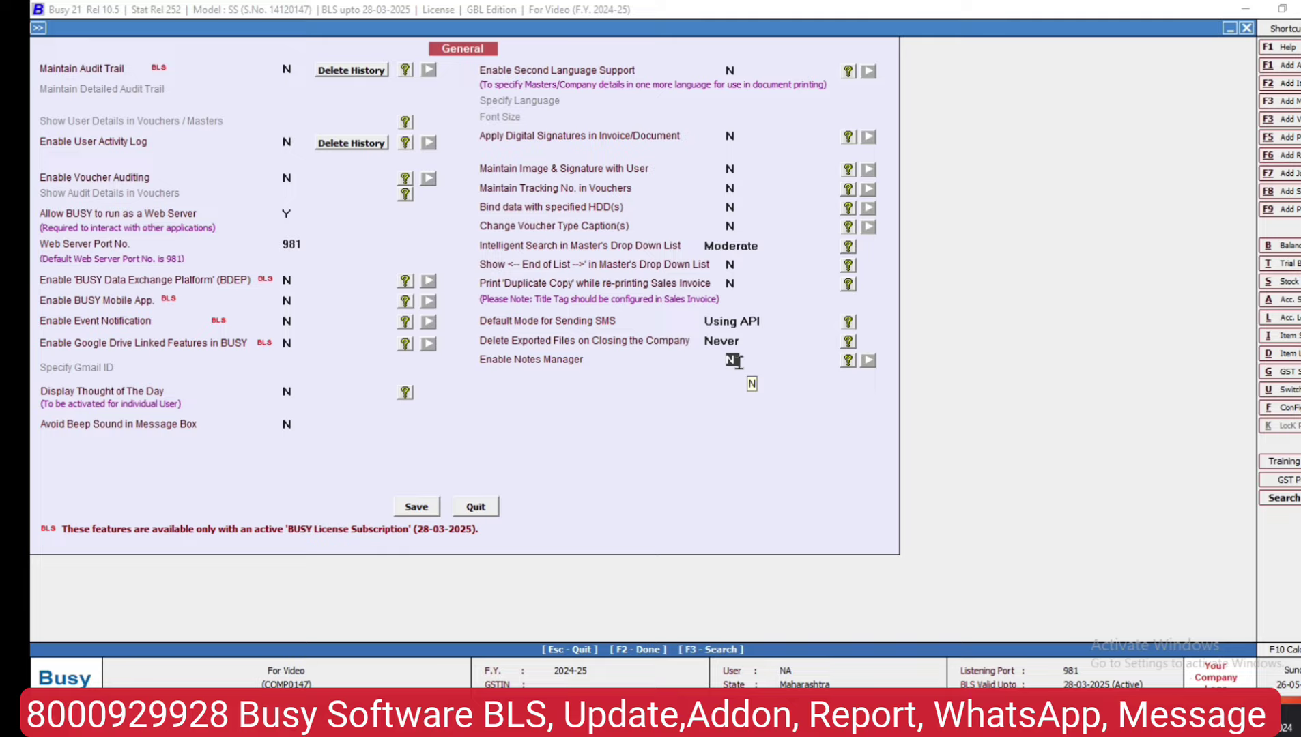
pyautogui.press('Up')
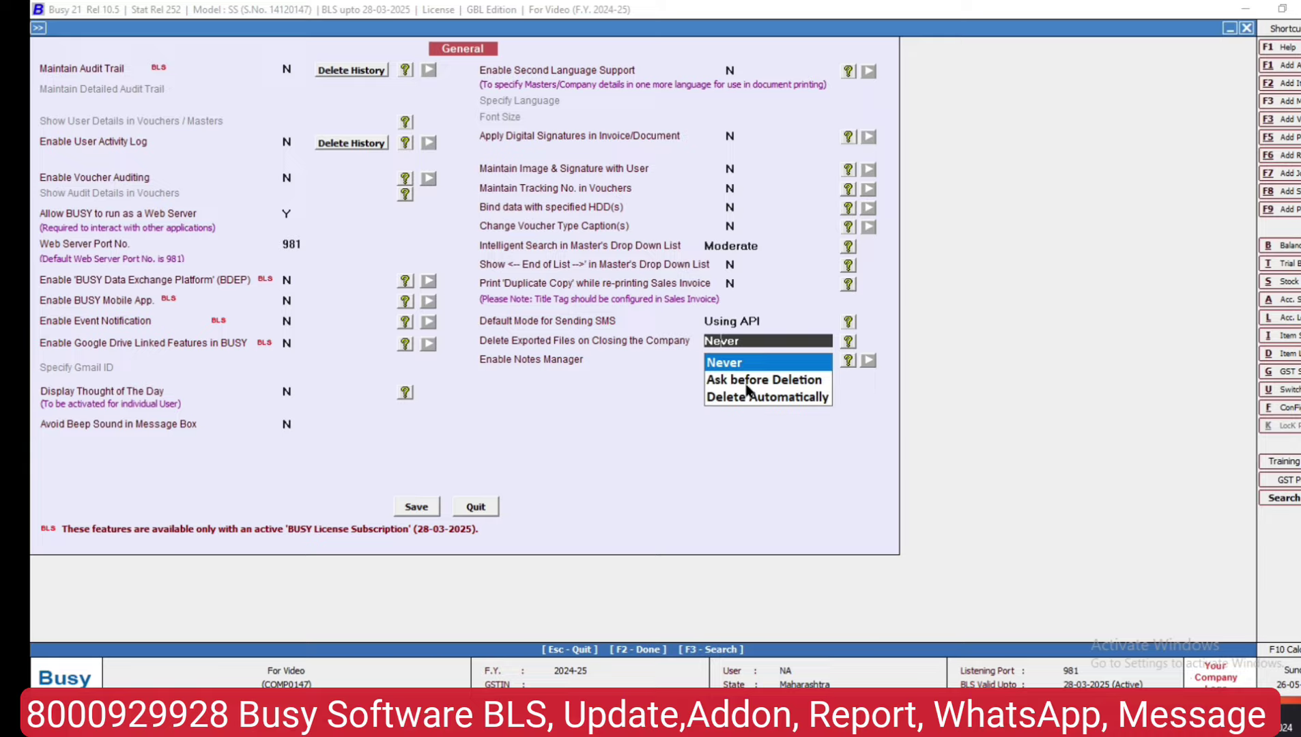
pyautogui.press('Down')
pyautogui.press('Down')
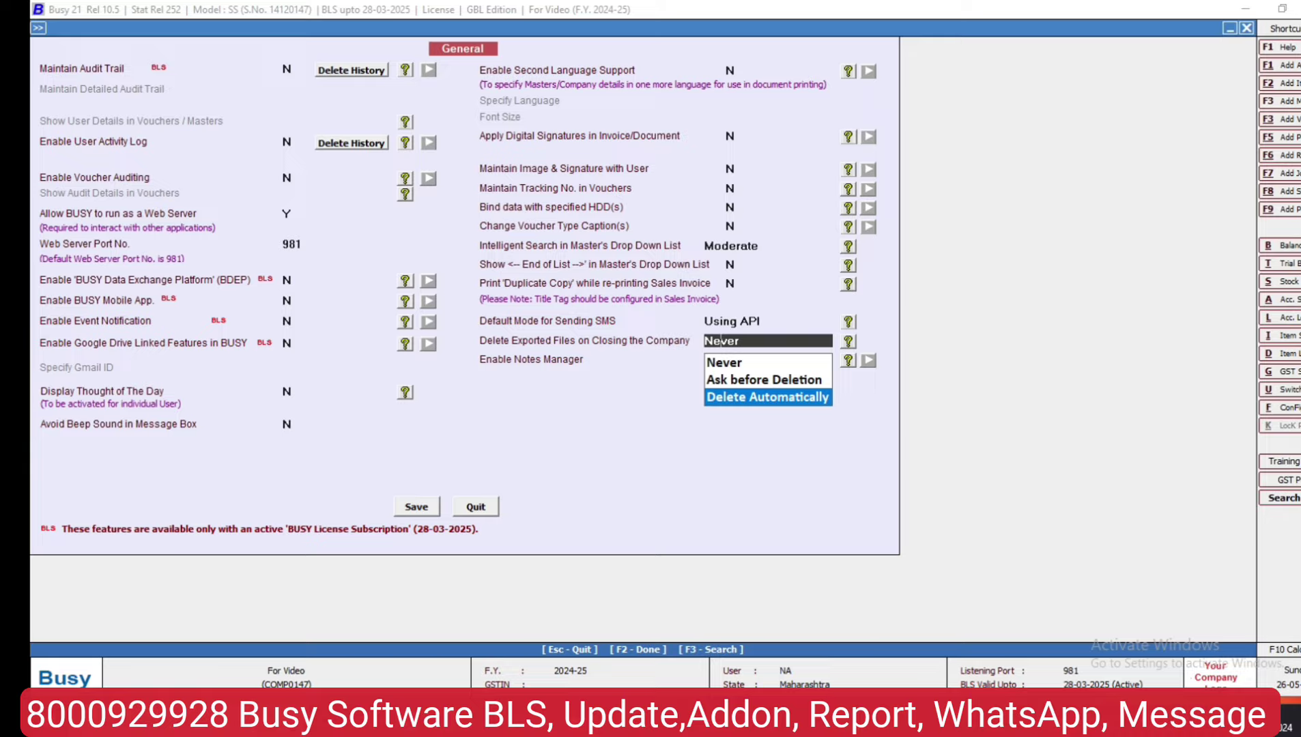
pyautogui.click(768, 363)
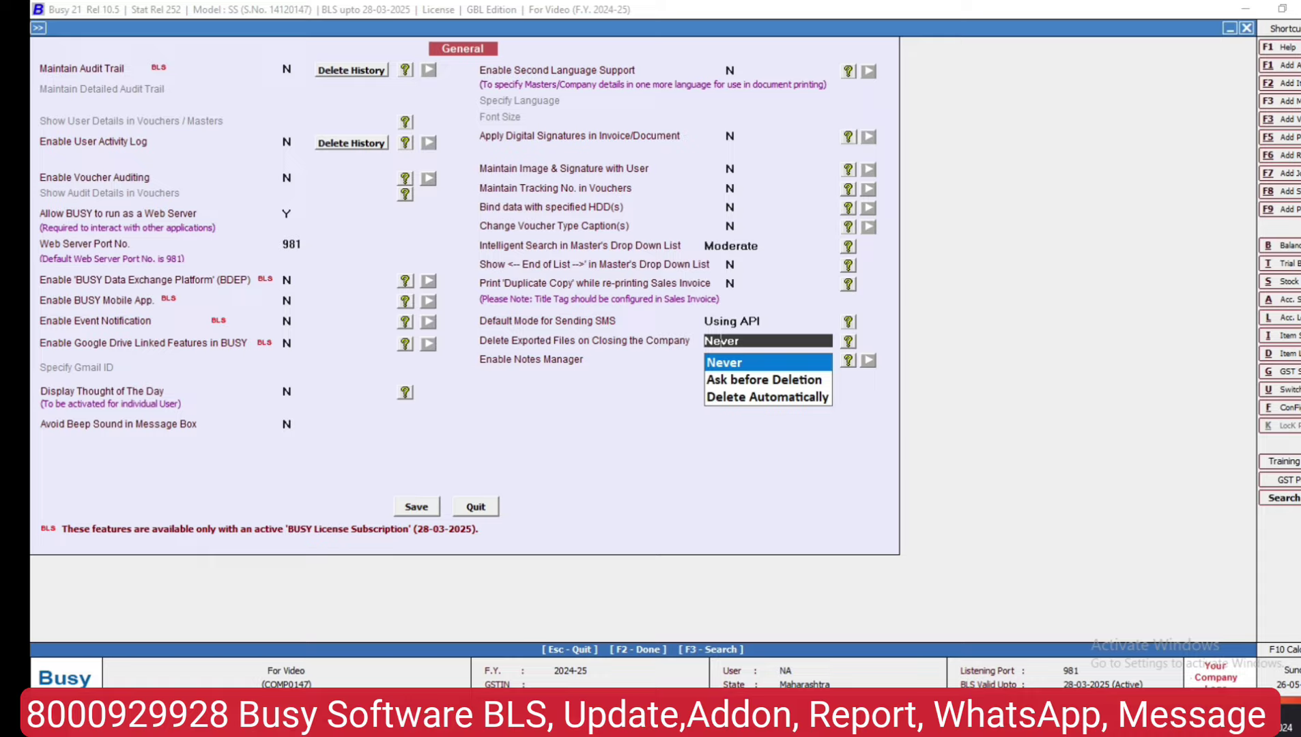
pyautogui.press('Return')
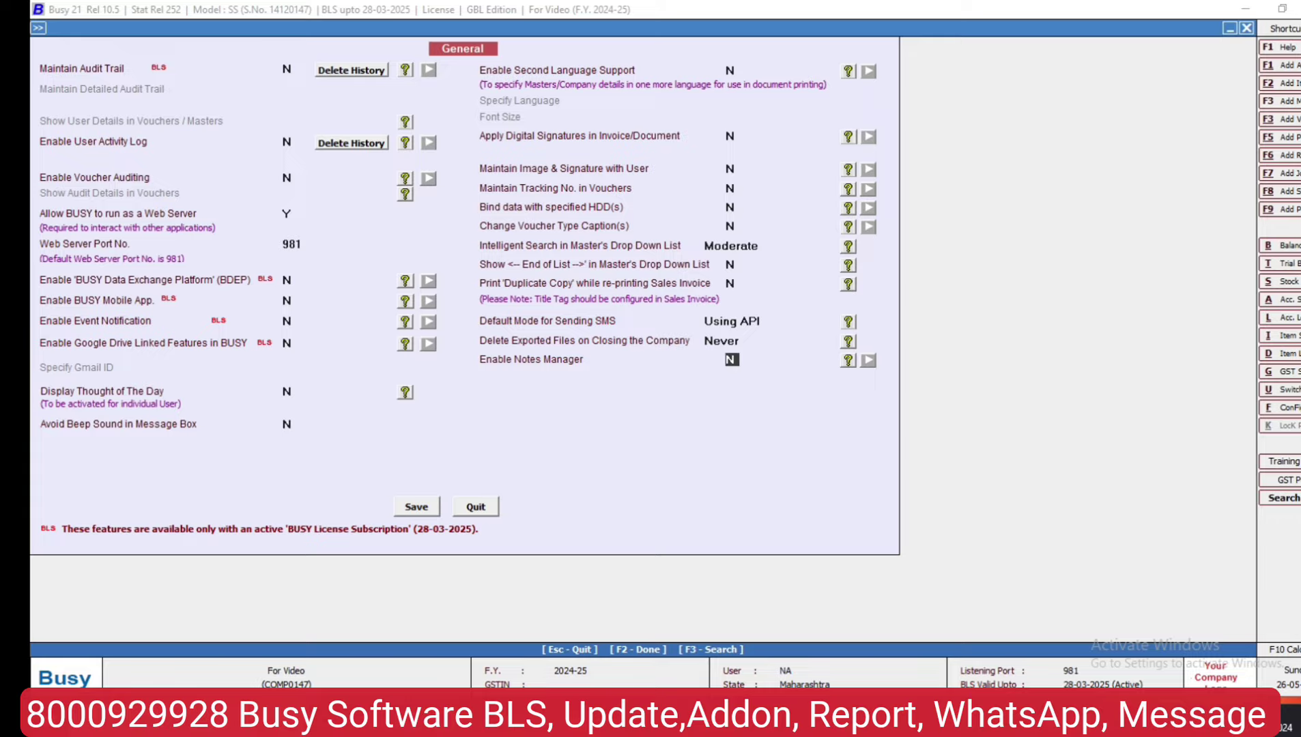
pyautogui.click(417, 506)
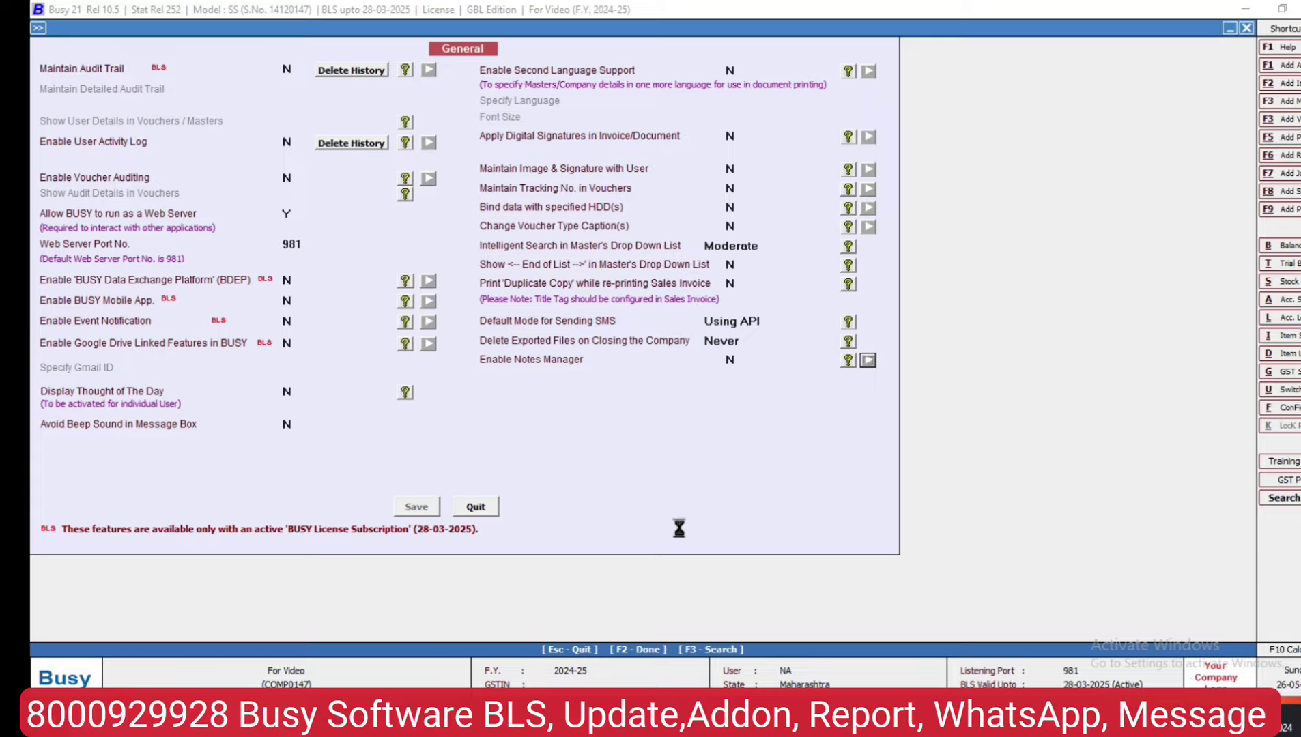
pyautogui.press('Escape')
pyautogui.press('Escape')
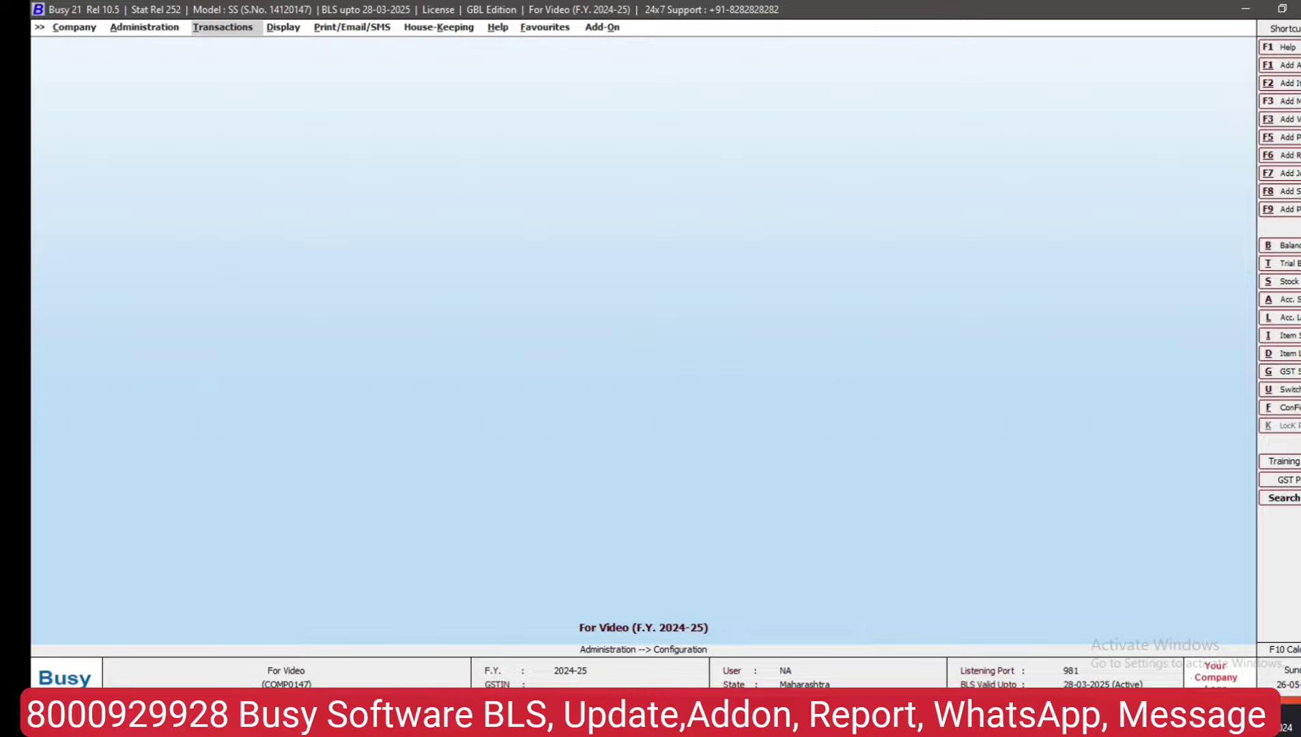
# - Open the existing sales voucher for the COLGET 50 GM item in modify mode
pyautogui.press('Return')
pyautogui.press('Down')
pyautogui.press('Up')
pyautogui.press('Return')
pyautogui.press('Down')
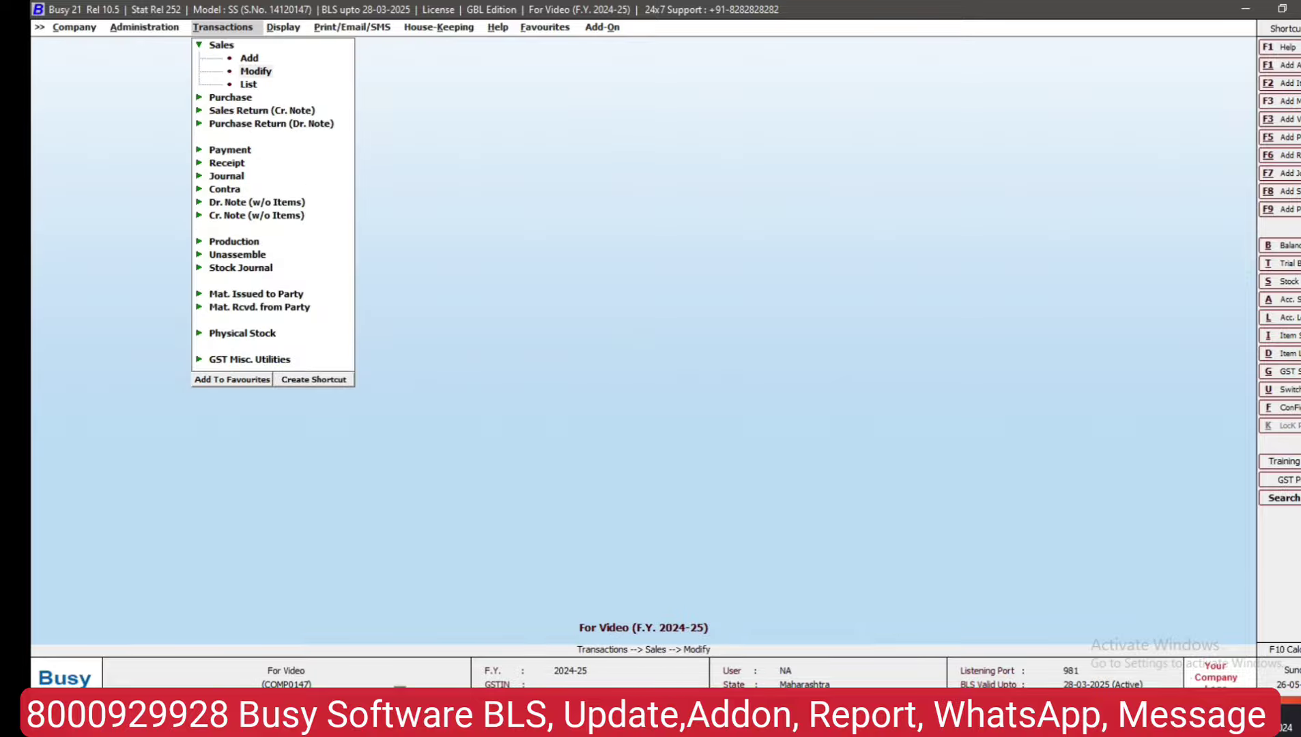
pyautogui.press('Return')
pyautogui.press('Return')
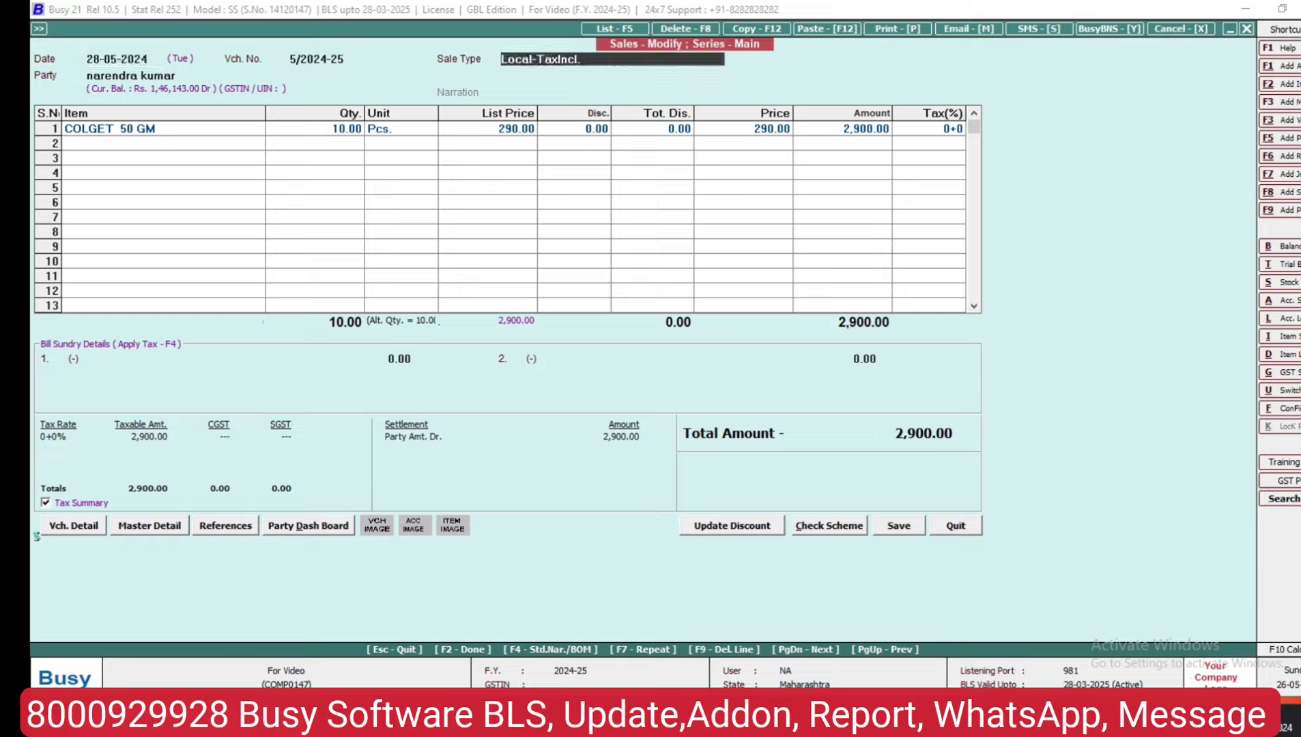
# - Export the voucher's sales invoice as a PDF in the STANDARD format, keeping the proposed file name in the COMP0147 folder
pyautogui.hotkey('alt', 'p')
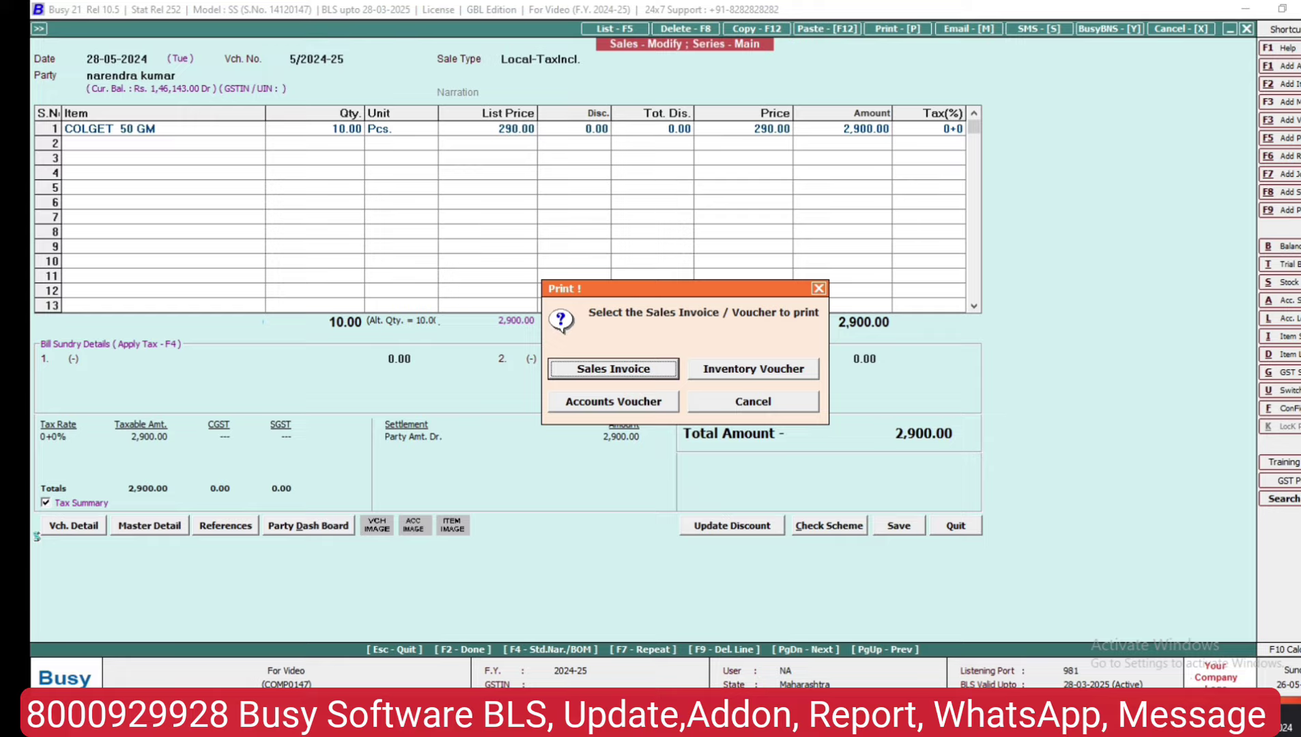
pyautogui.press('Escape')
pyautogui.hotkey('alt', 'p')
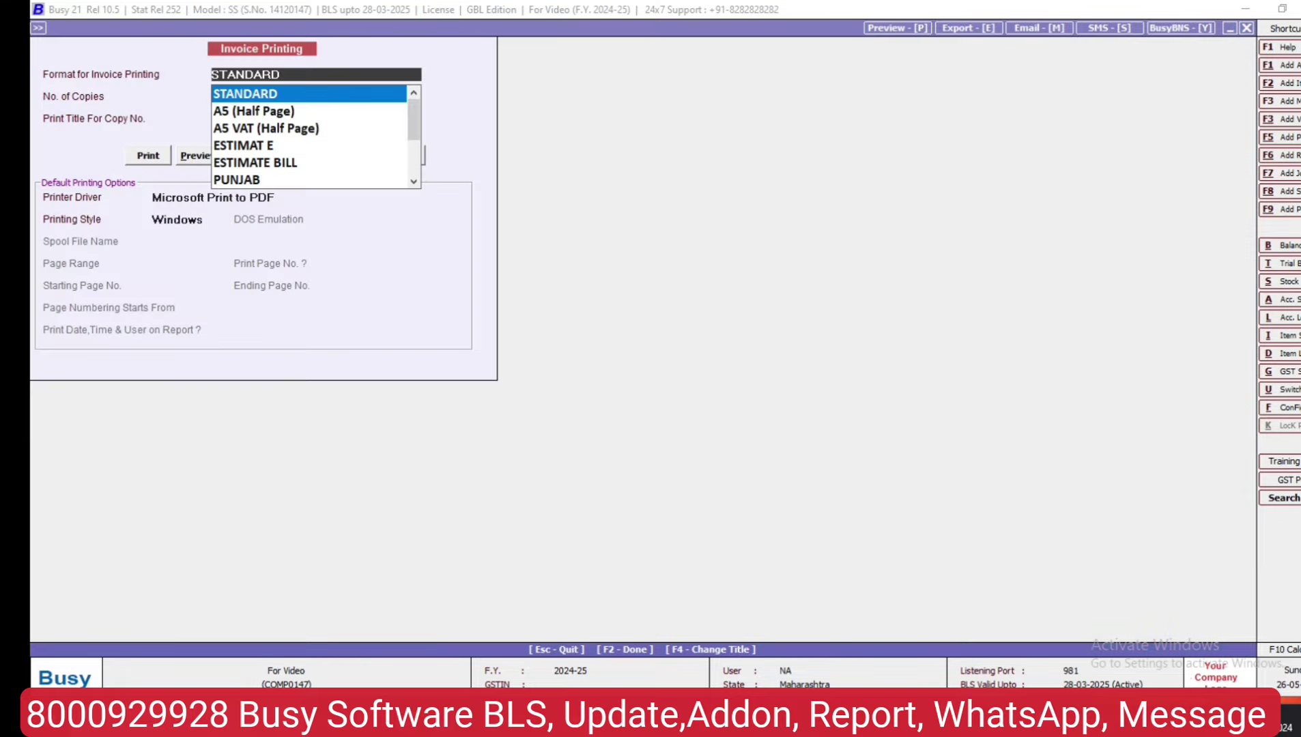
pyautogui.press('Return')
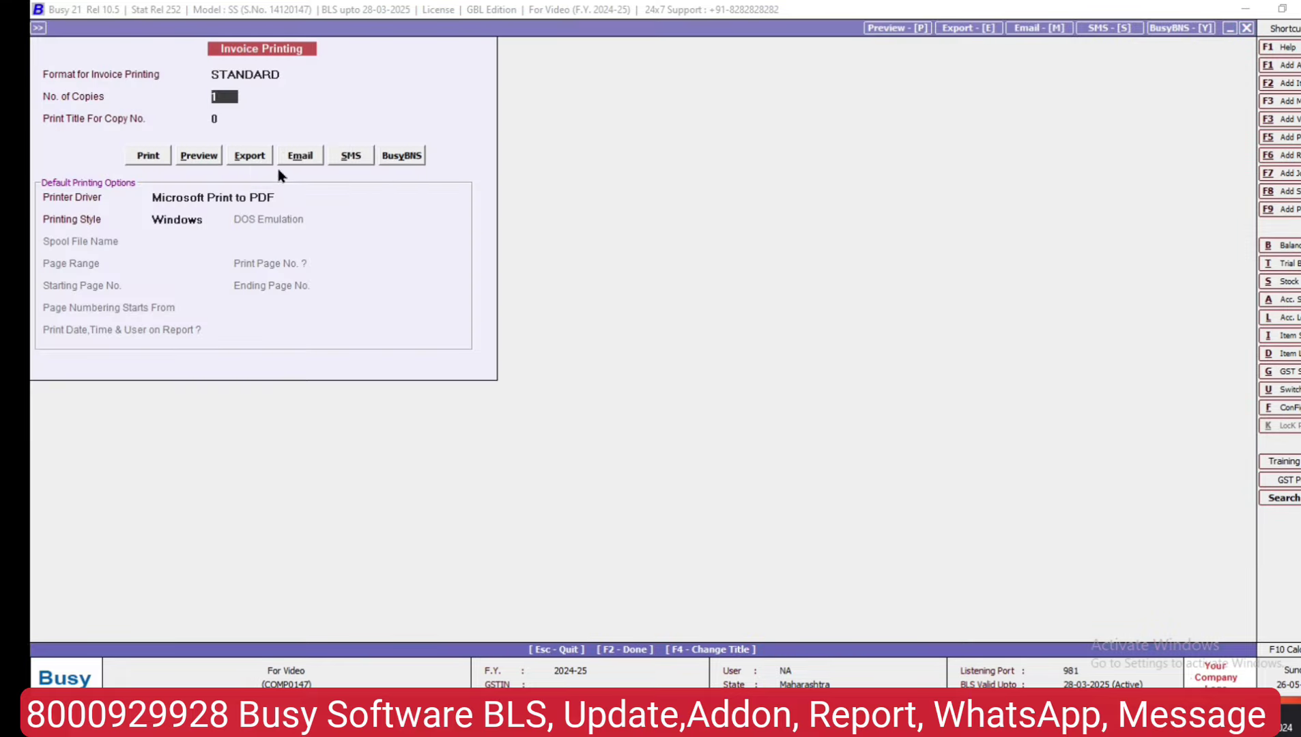
pyautogui.click(259, 159)
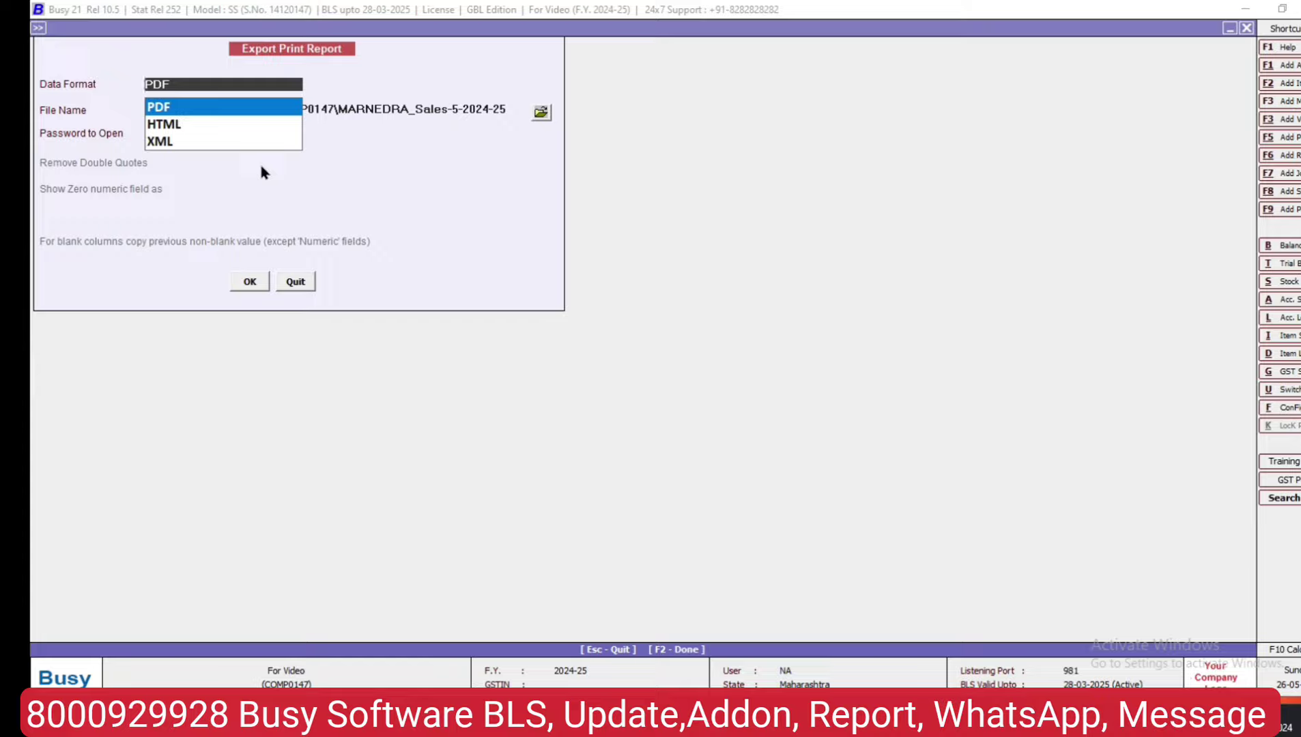
pyautogui.press('Return')
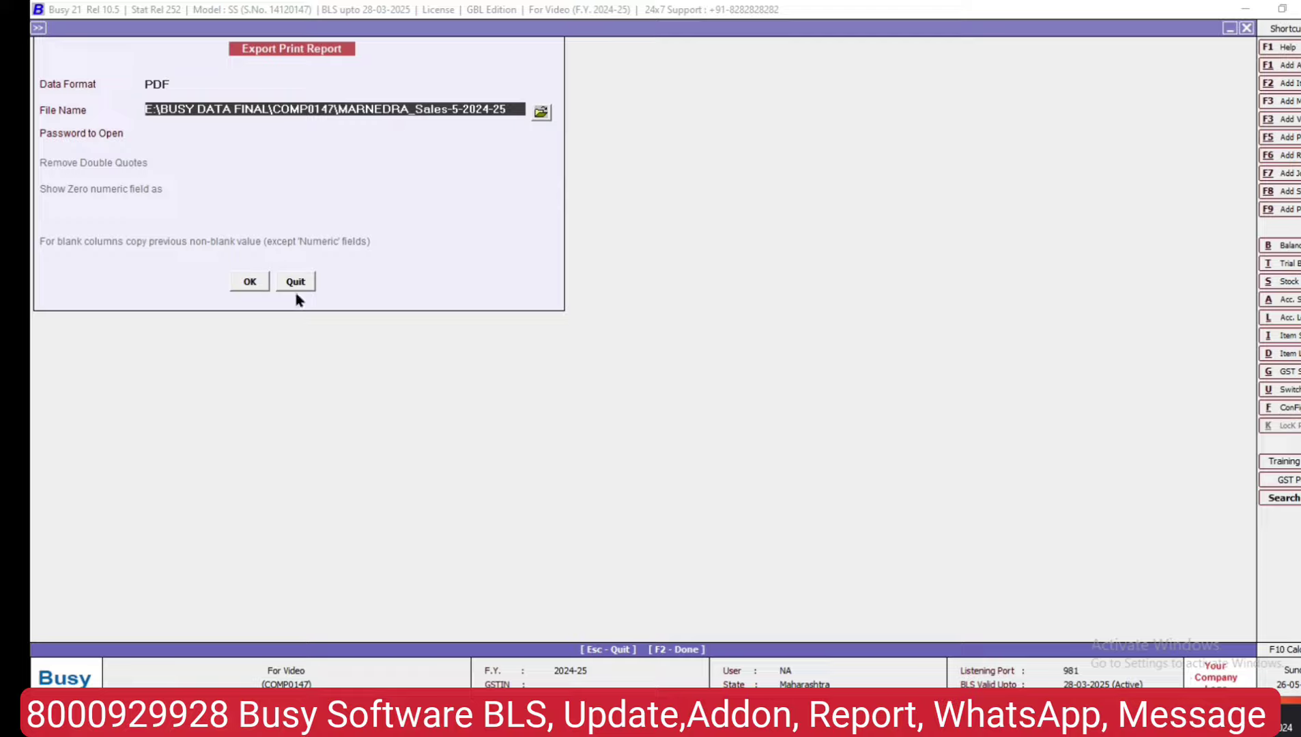
pyautogui.click(250, 281)
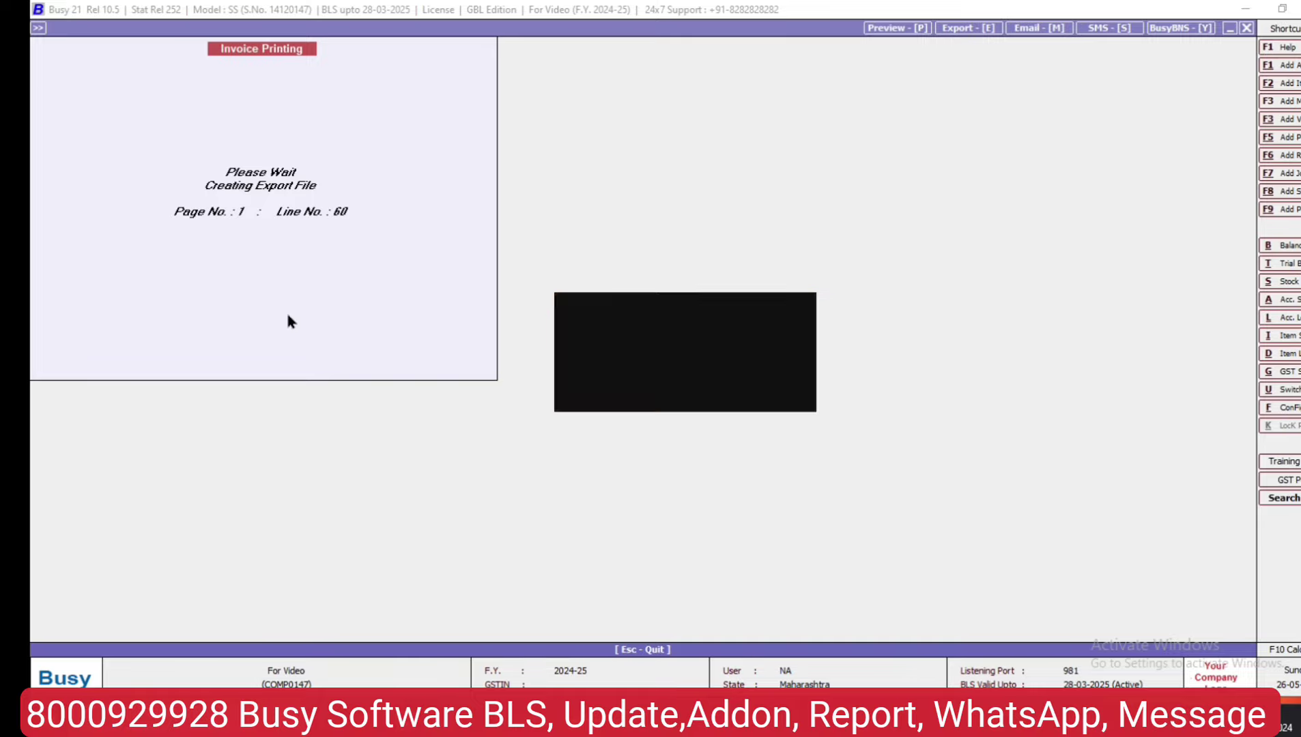
pyautogui.click(784, 394)
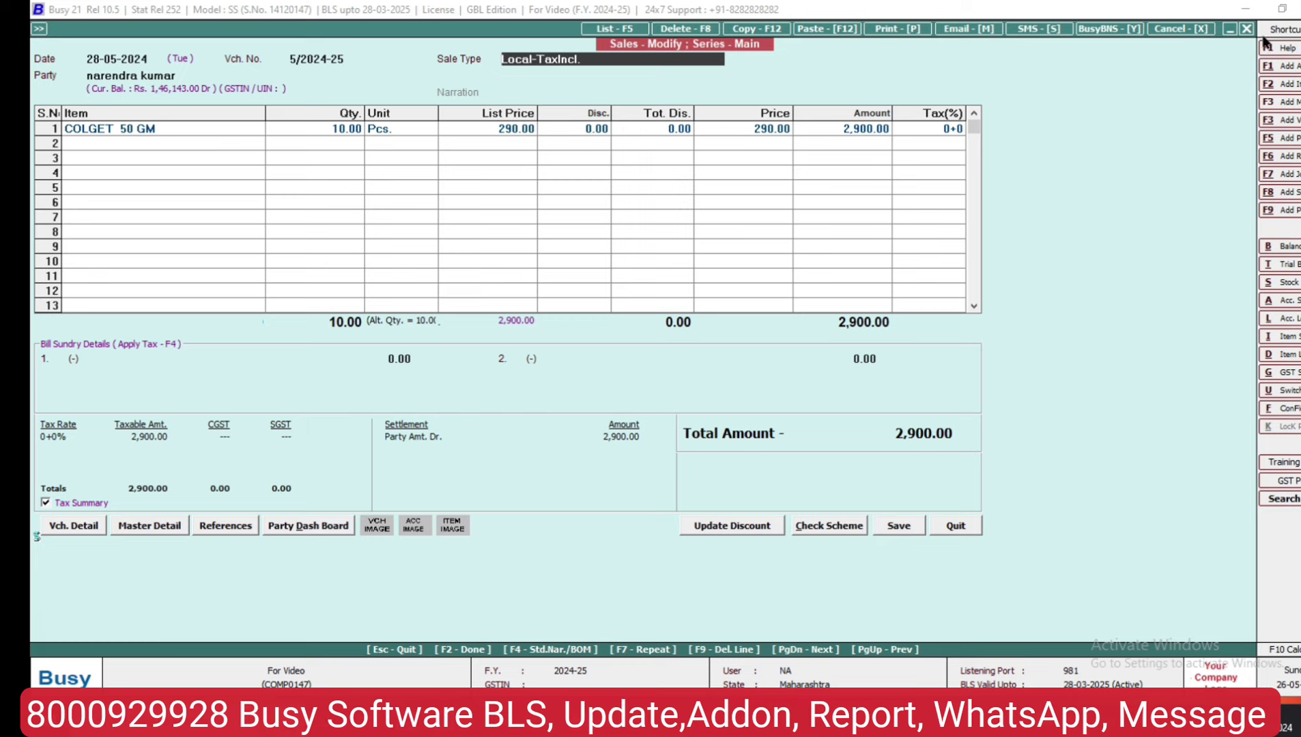
# - Minimize Busy and open the COMP0147 folder inside BUSY DATA FINAL on the Busy Data (E:) drive in File Explorer
pyautogui.click(1232, 29)
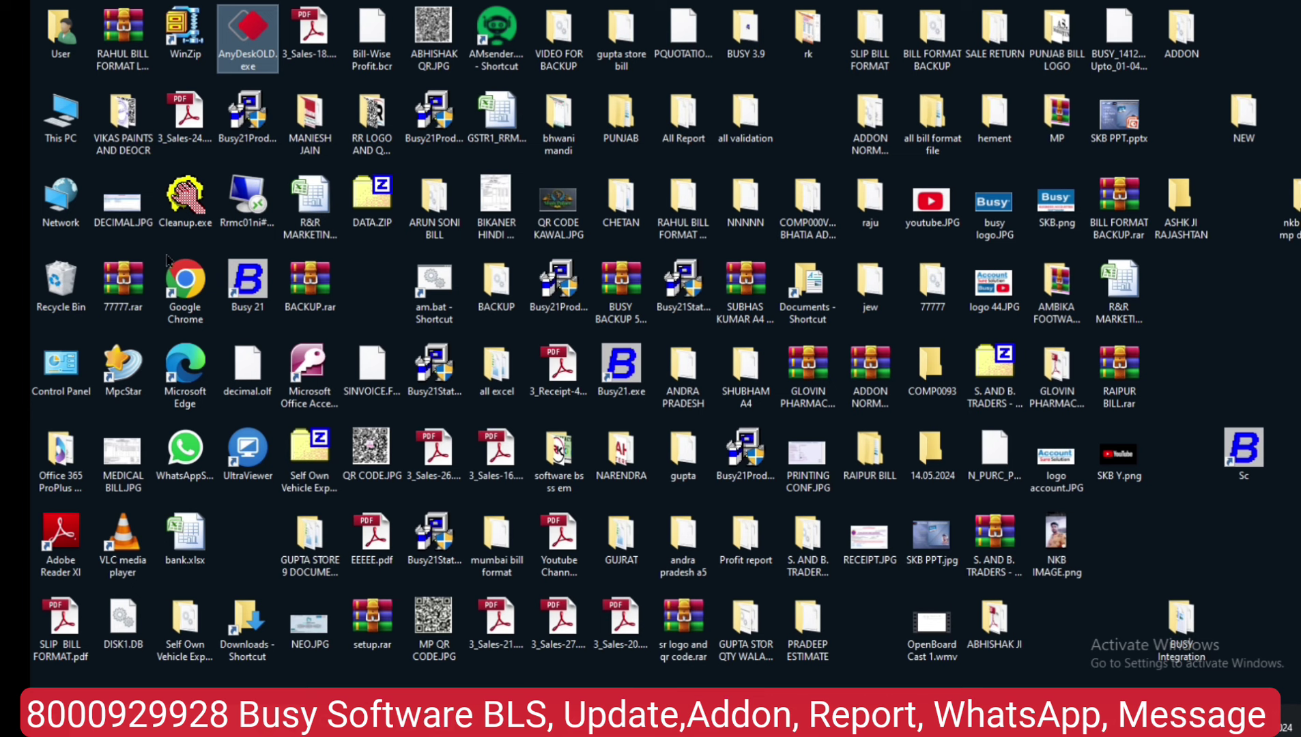
pyautogui.doubleClick(81, 126)
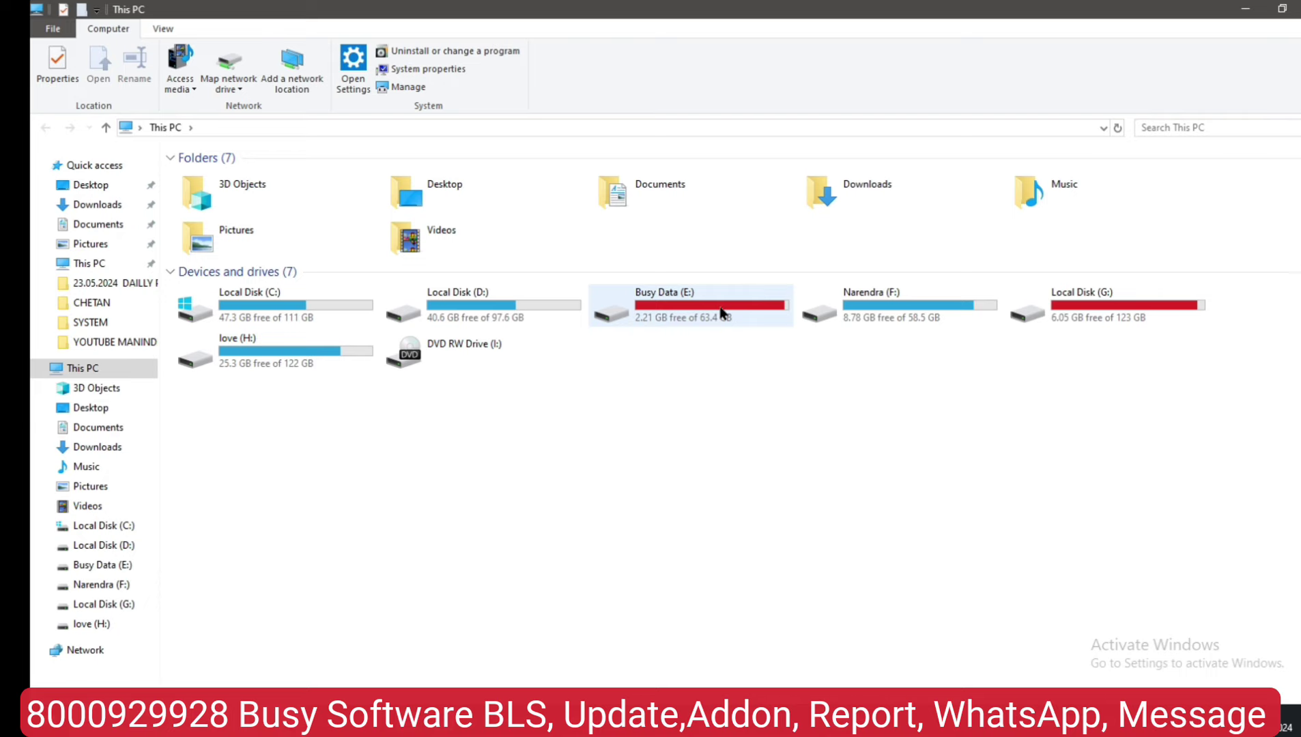
pyautogui.doubleClick(721, 312)
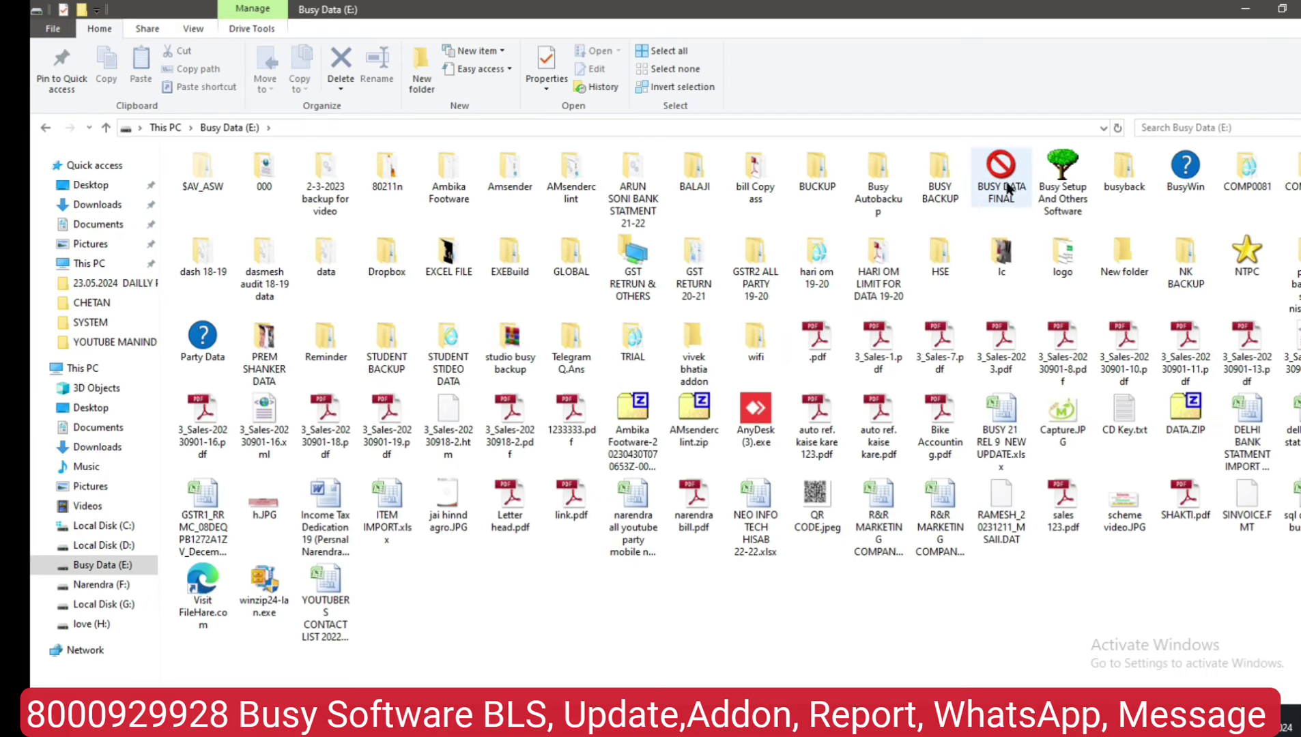
pyautogui.doubleClick(1010, 187)
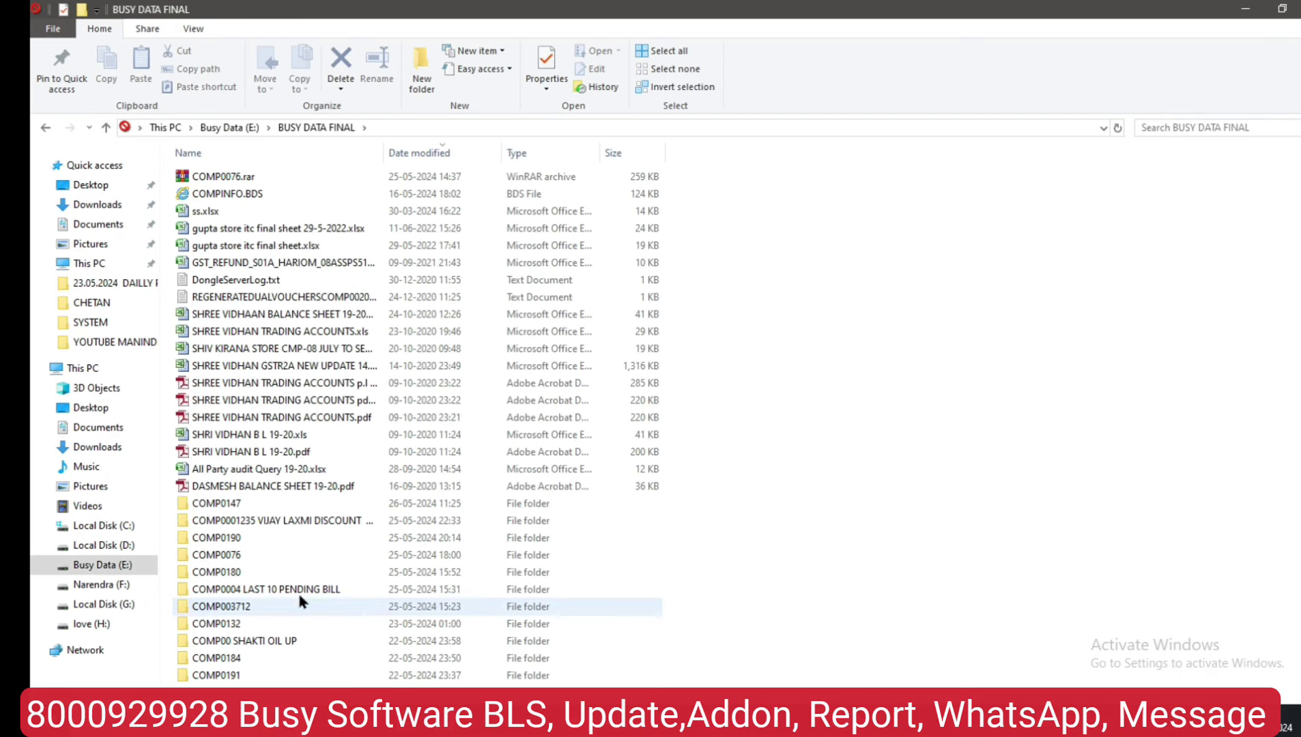
pyautogui.click(240, 504)
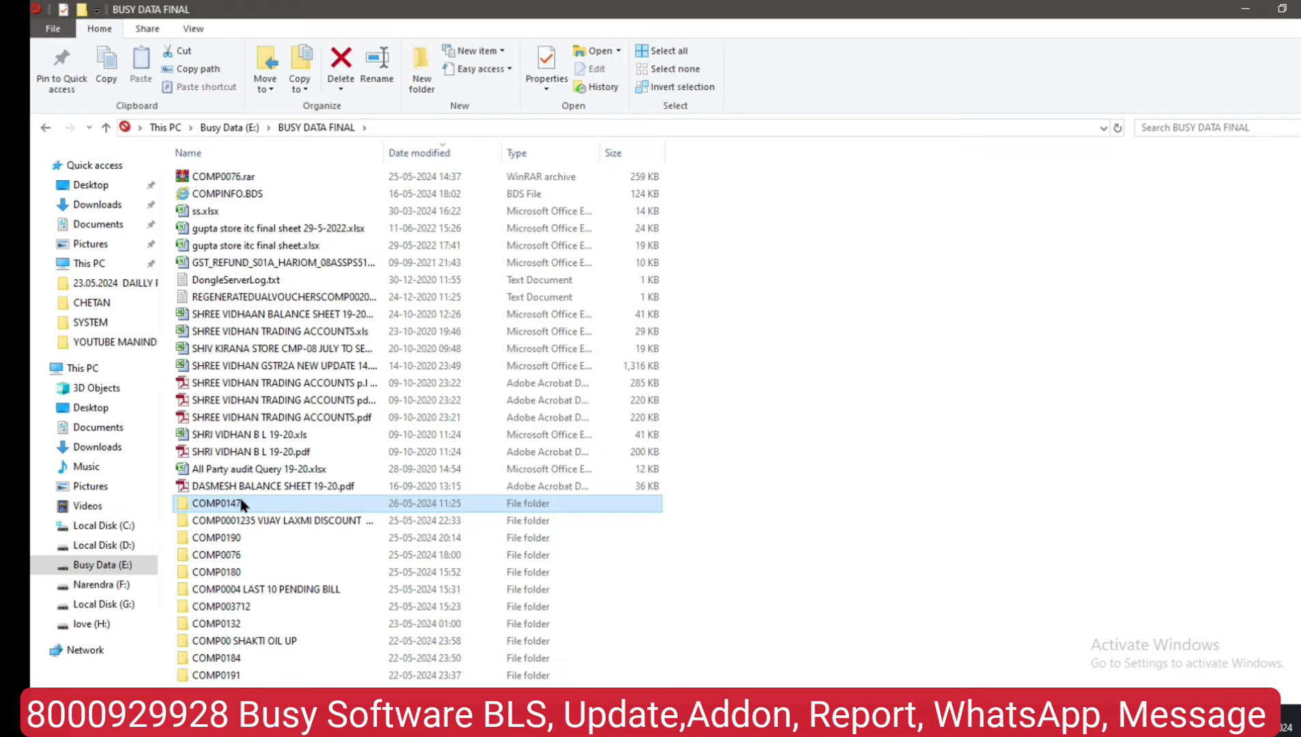
pyautogui.doubleClick(242, 504)
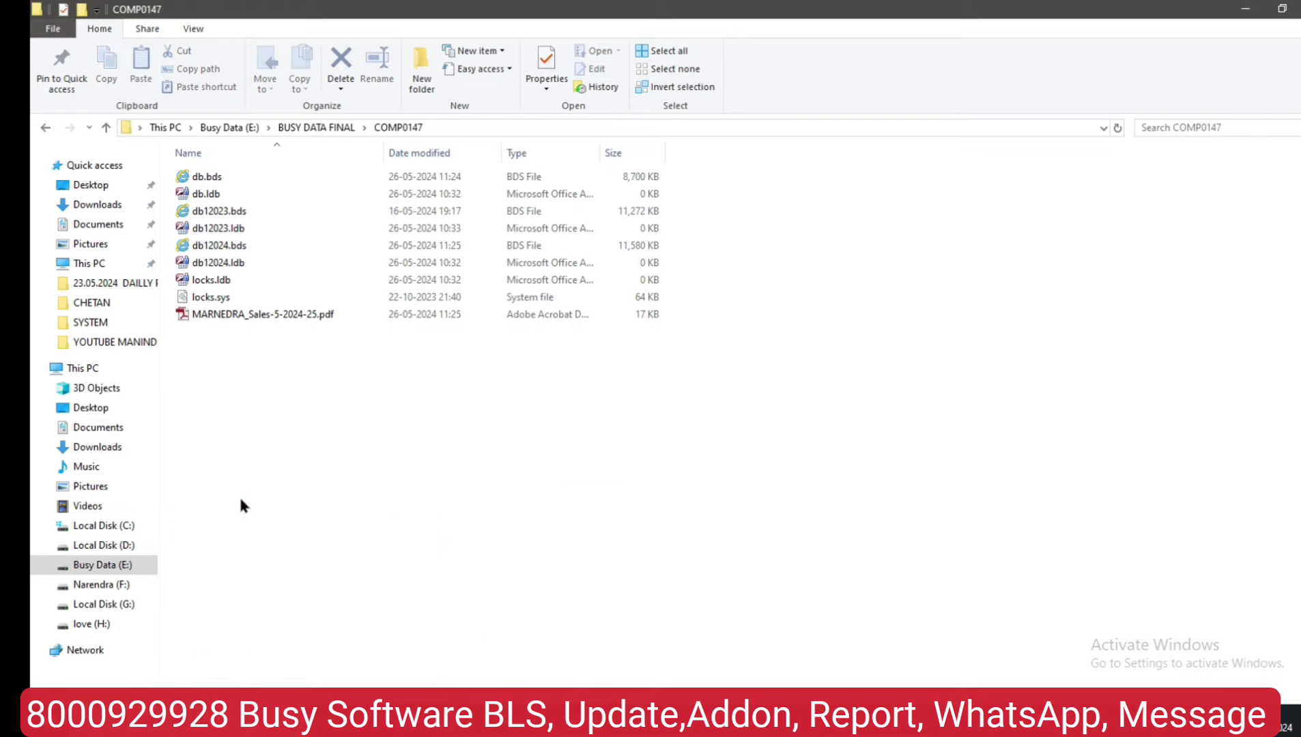
# - View the exported sales invoice PDF in Adobe Reader and close it
pyautogui.click(273, 316)
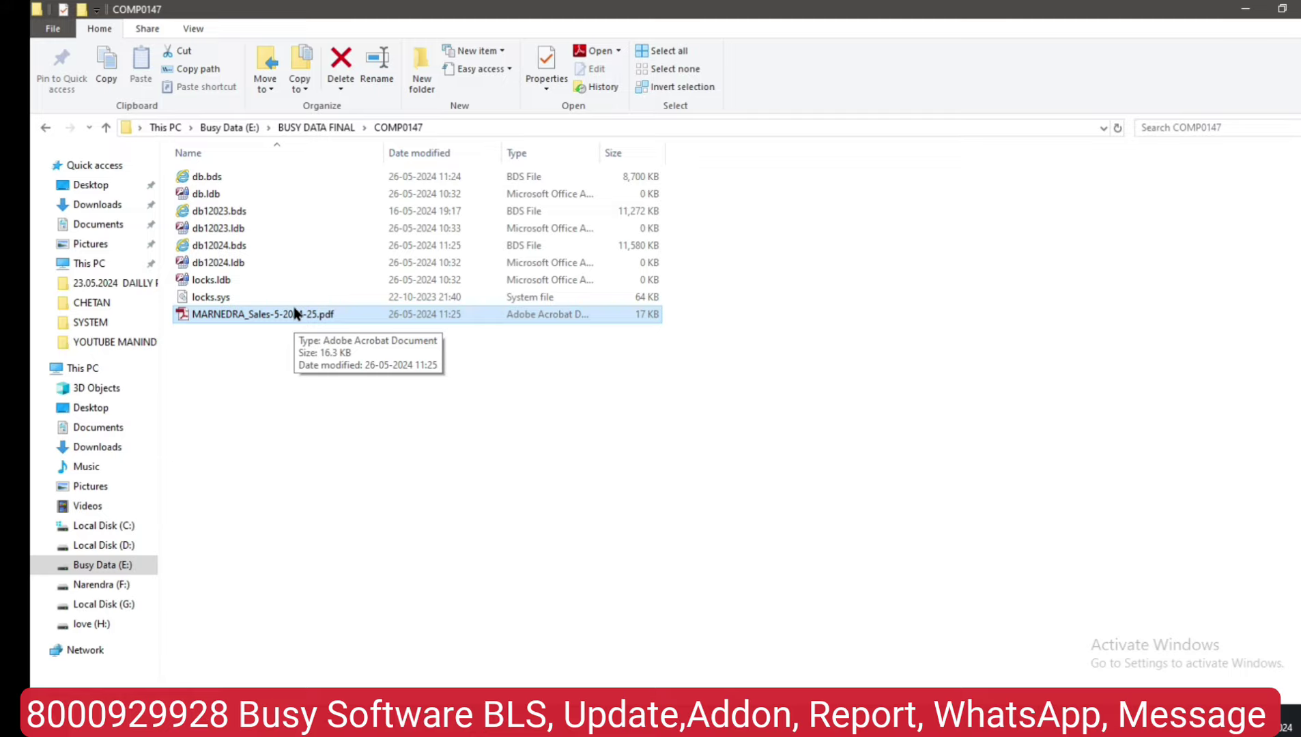
pyautogui.doubleClick(328, 318)
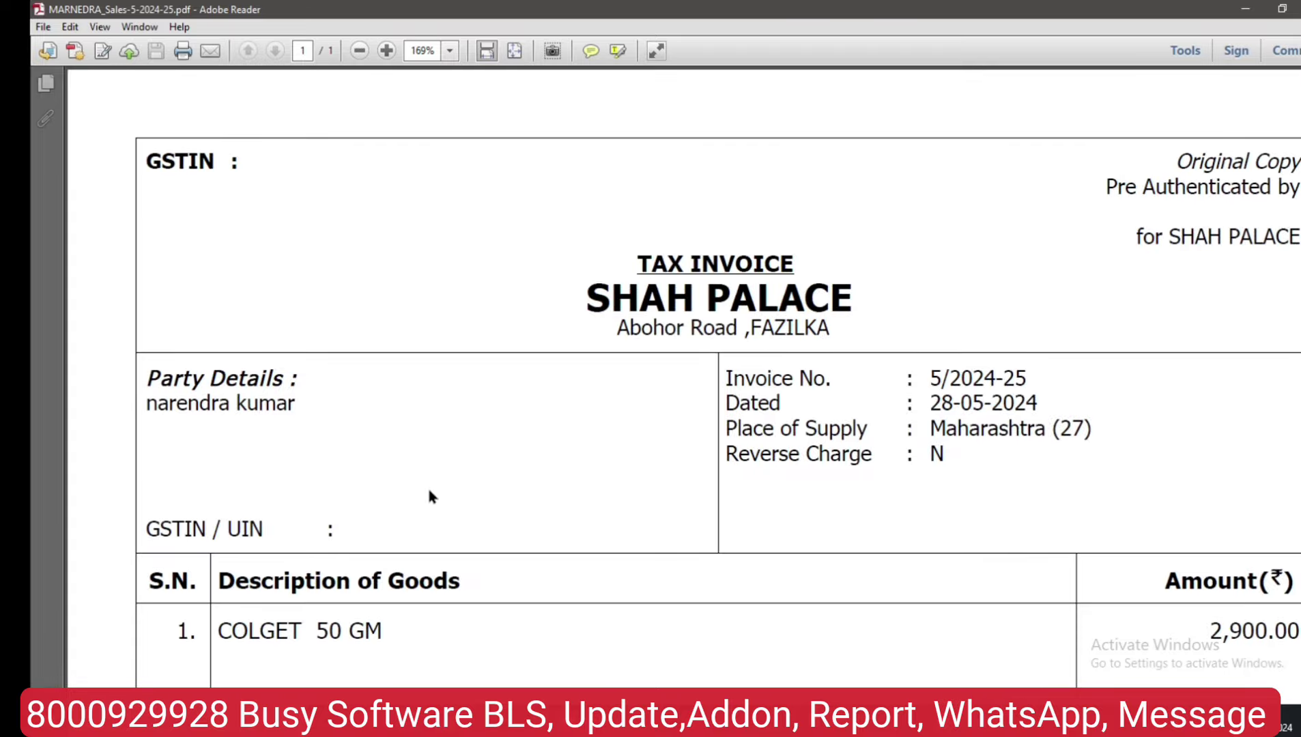
pyautogui.hotkey('alt', 'F4')
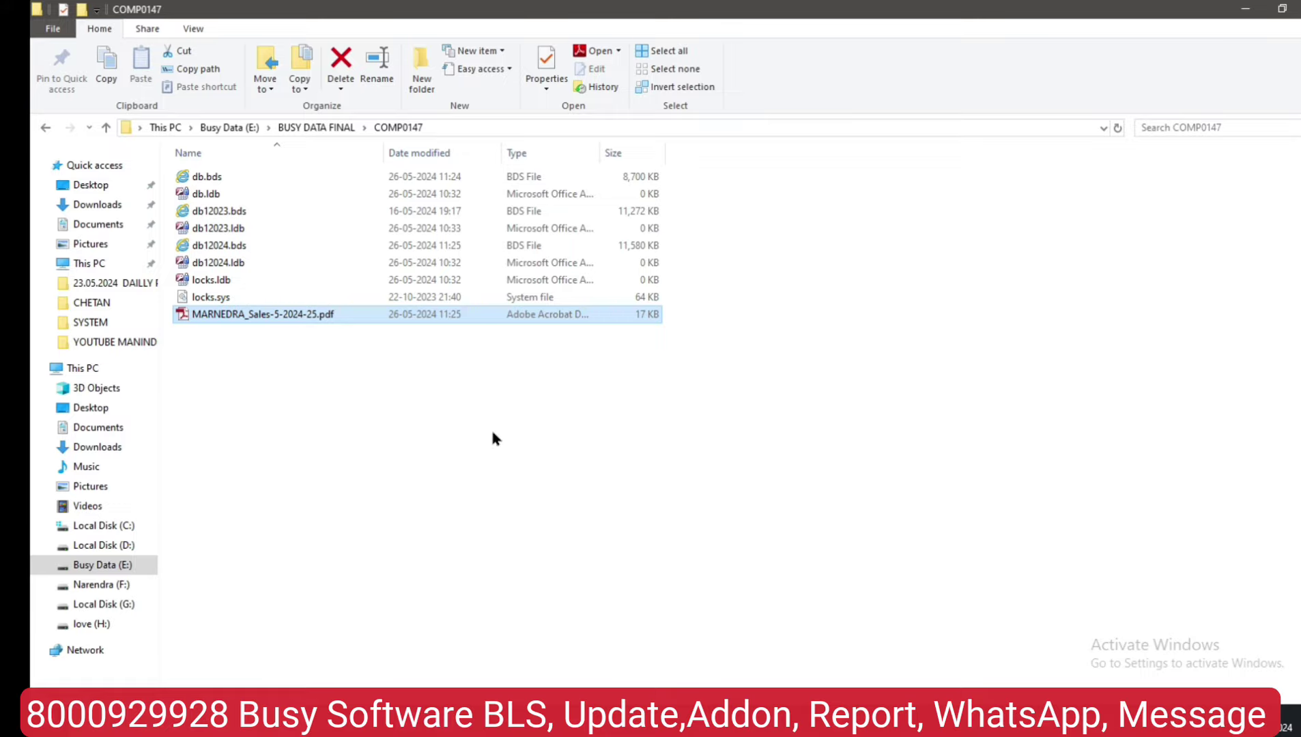
# - Switch back to Busy and quit the open sales voucher without saving
pyautogui.hotkey('alt', 'Tab')
pyautogui.press('Escape')
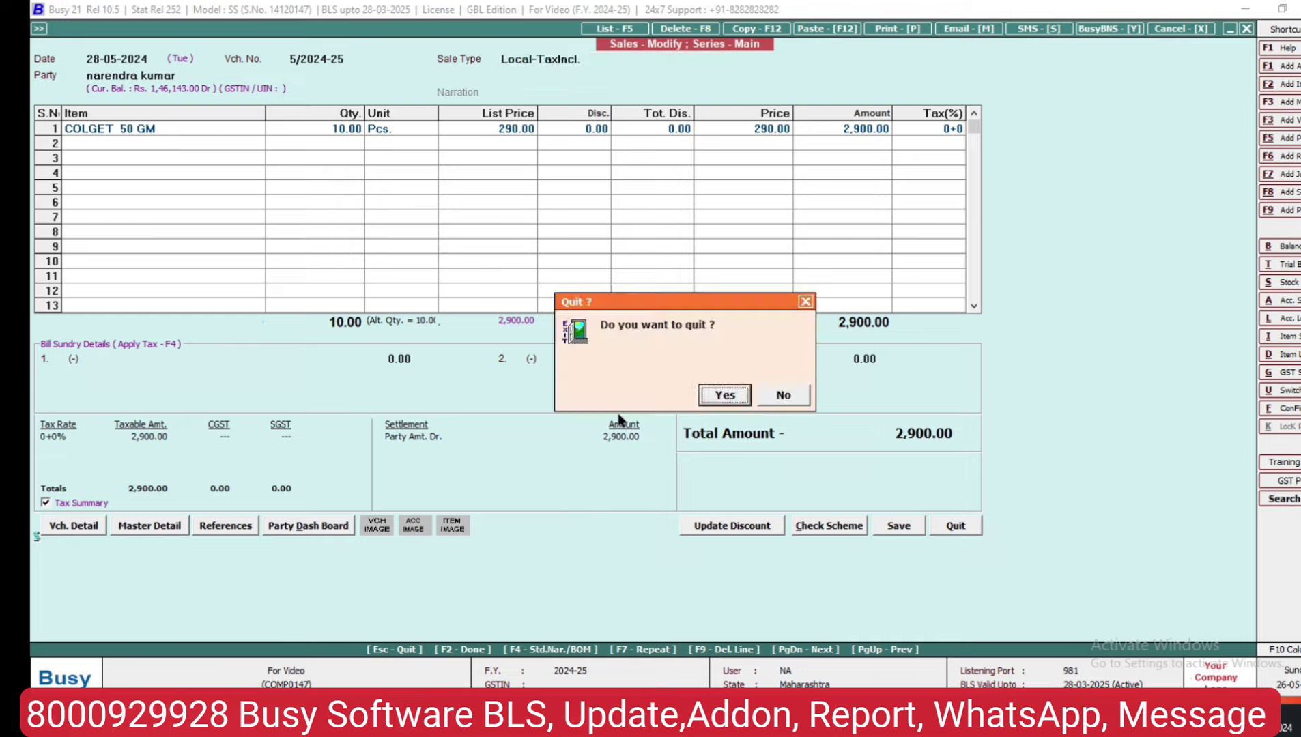
pyautogui.press('Return')
# - Reopen the Features / Options configuration from the administration settings
pyautogui.press('Down')
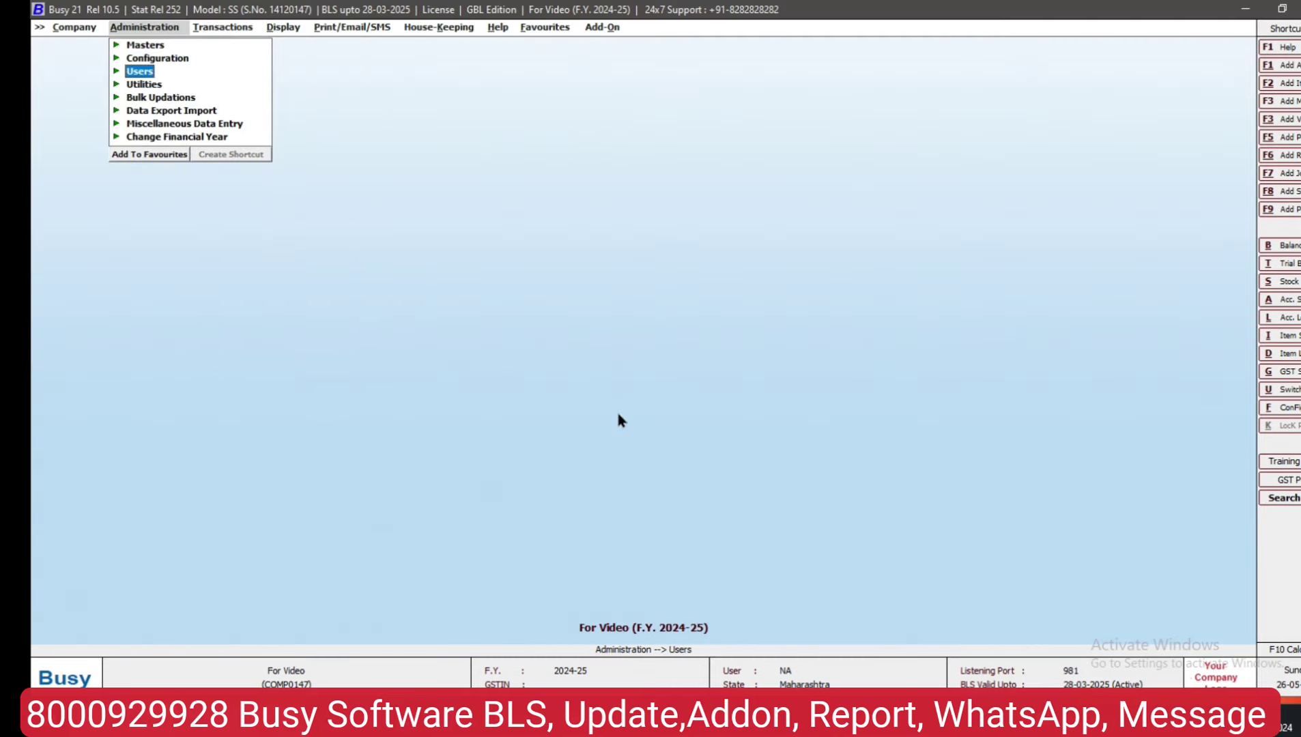
pyautogui.press('Right')
pyautogui.press('Left')
pyautogui.press('Up')
pyautogui.press('Right')
pyautogui.press('Down')
pyautogui.press('Up')
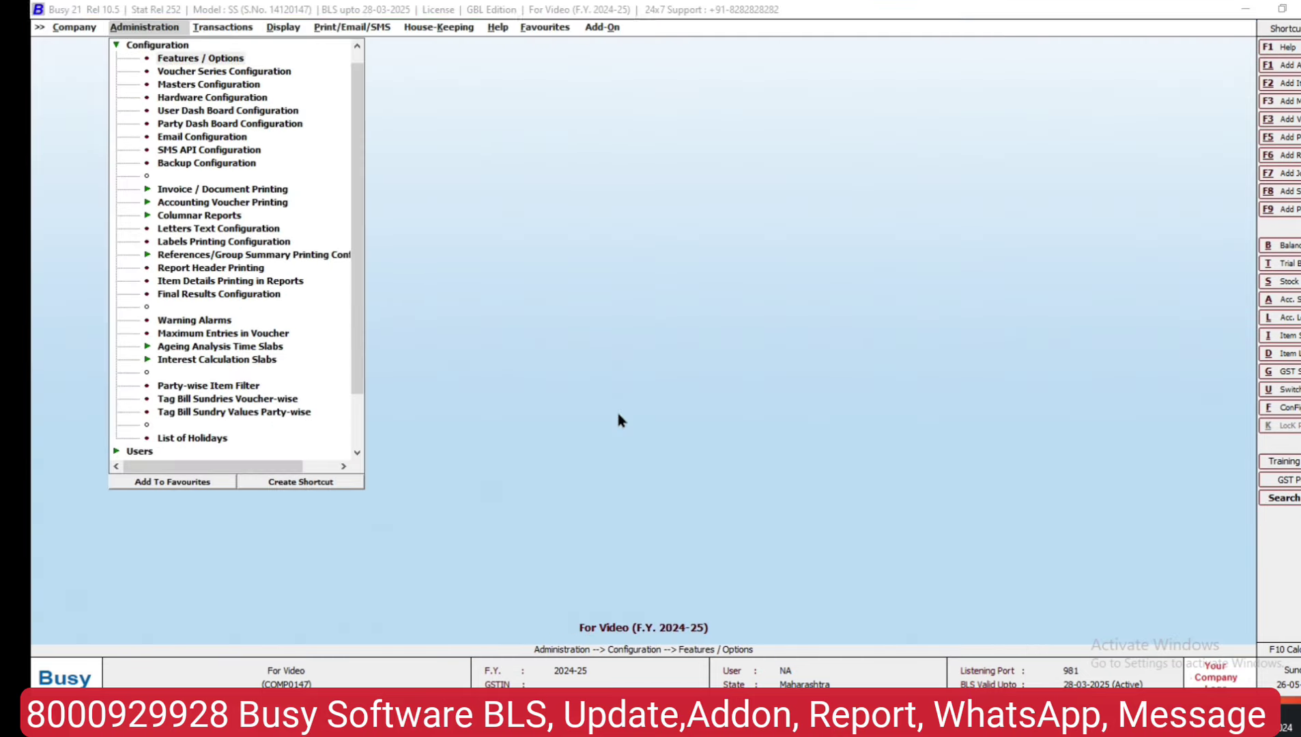
pyautogui.press('Return')
# - In the General features, set Delete Exported Files on Closing the Company to Ask before Deletion, save, and leave the configuration
pyautogui.press('Down')
pyautogui.press('Down')
pyautogui.press('Down')
pyautogui.press('Down')
pyautogui.press('Up')
pyautogui.press('Up')
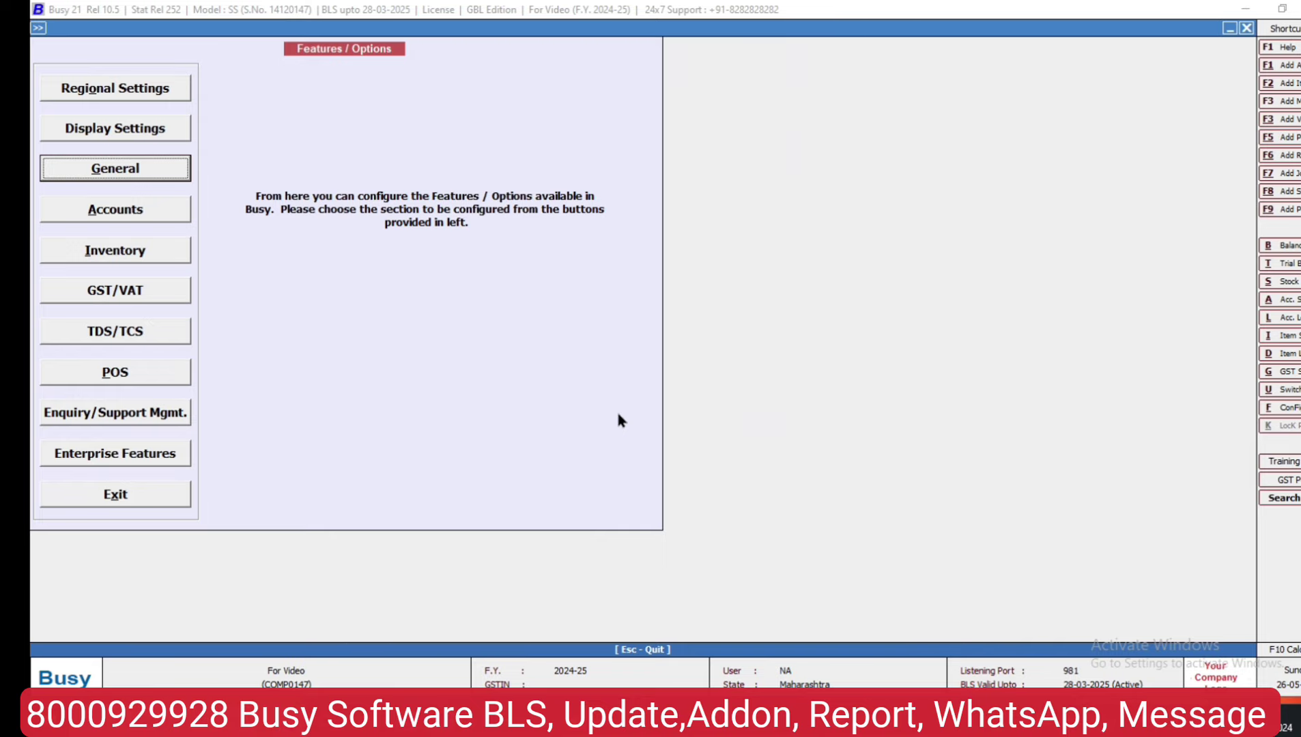
pyautogui.press('Return')
pyautogui.click(744, 341)
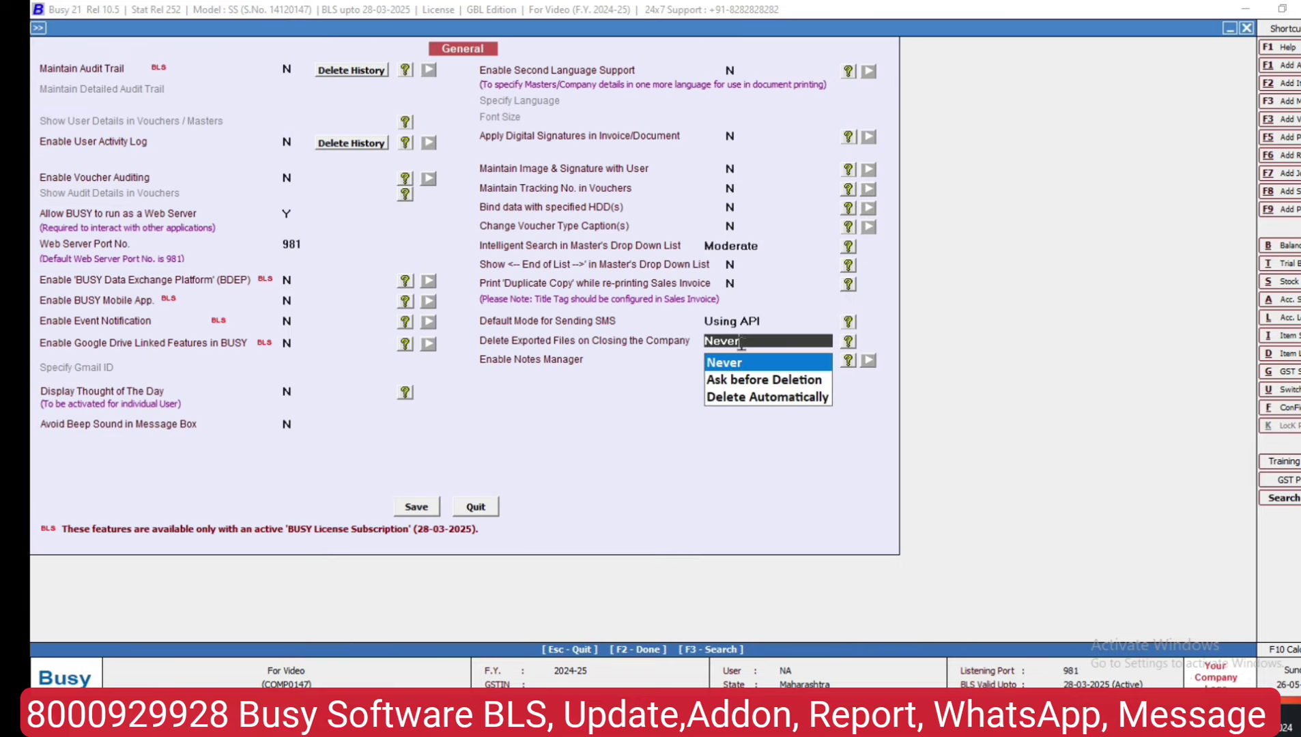
pyautogui.click(731, 380)
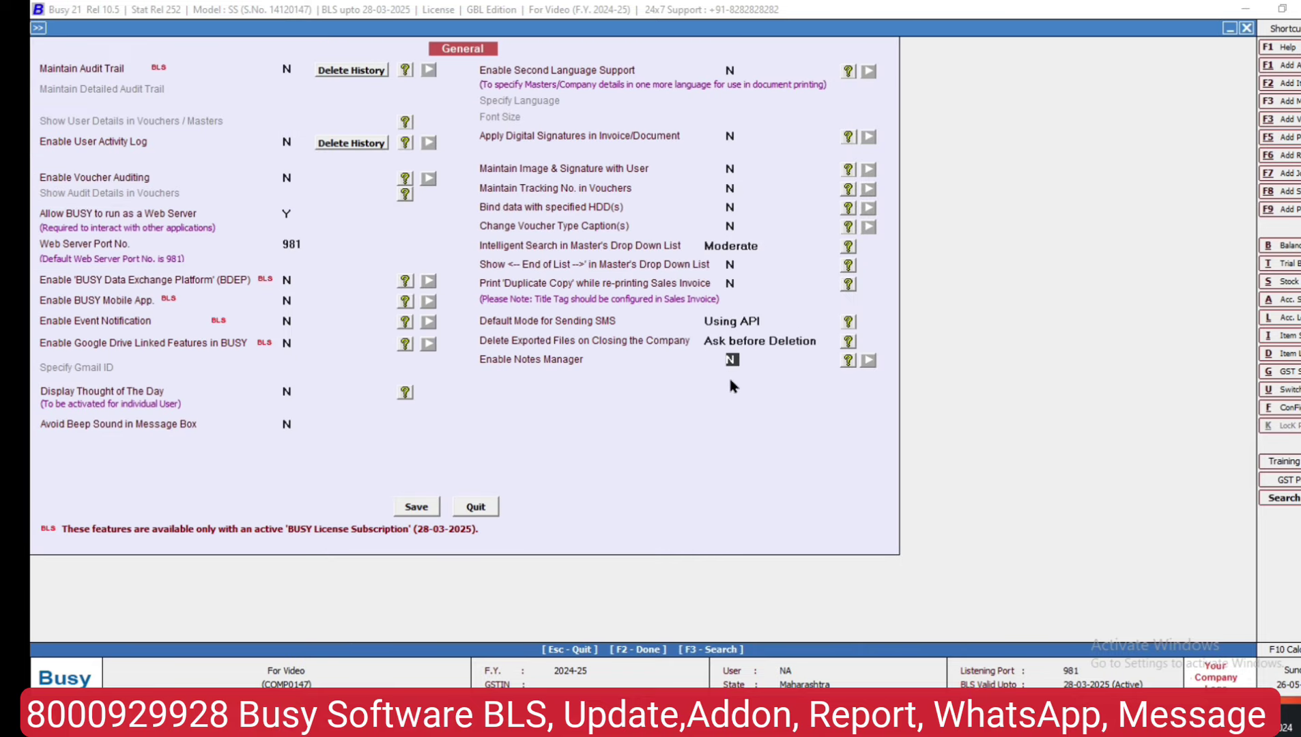
pyautogui.click(414, 507)
pyautogui.press('Escape')
pyautogui.press('Escape')
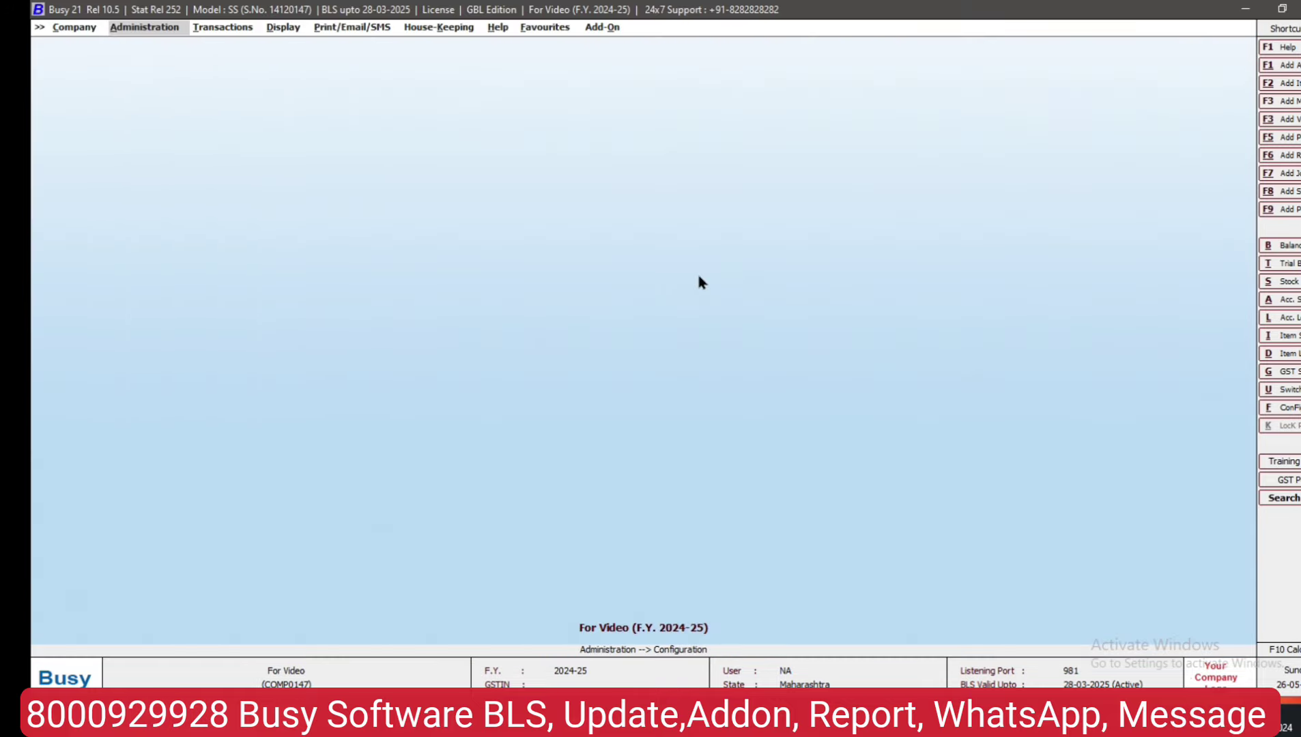
# - Close the company and agree to delete its exported files
pyautogui.press('Escape')
pyautogui.press('Return')
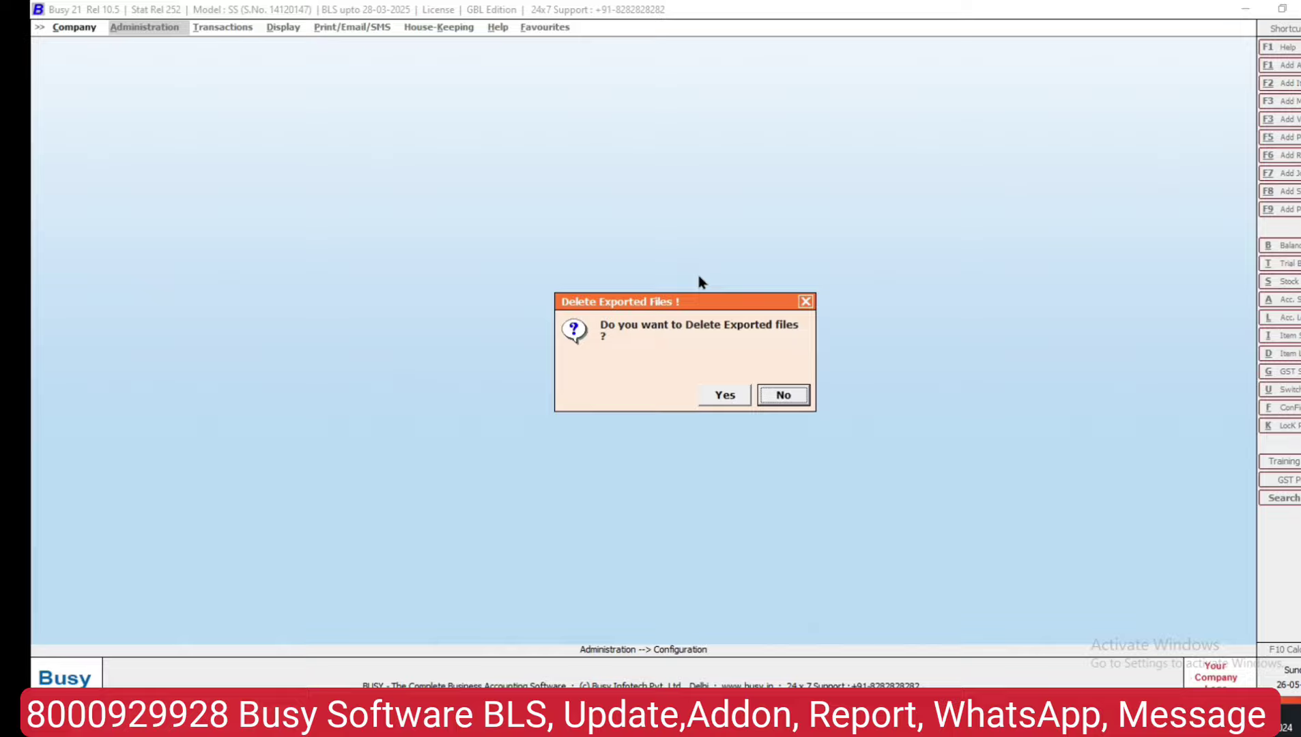
pyautogui.press('Left')
pyautogui.press('Return')
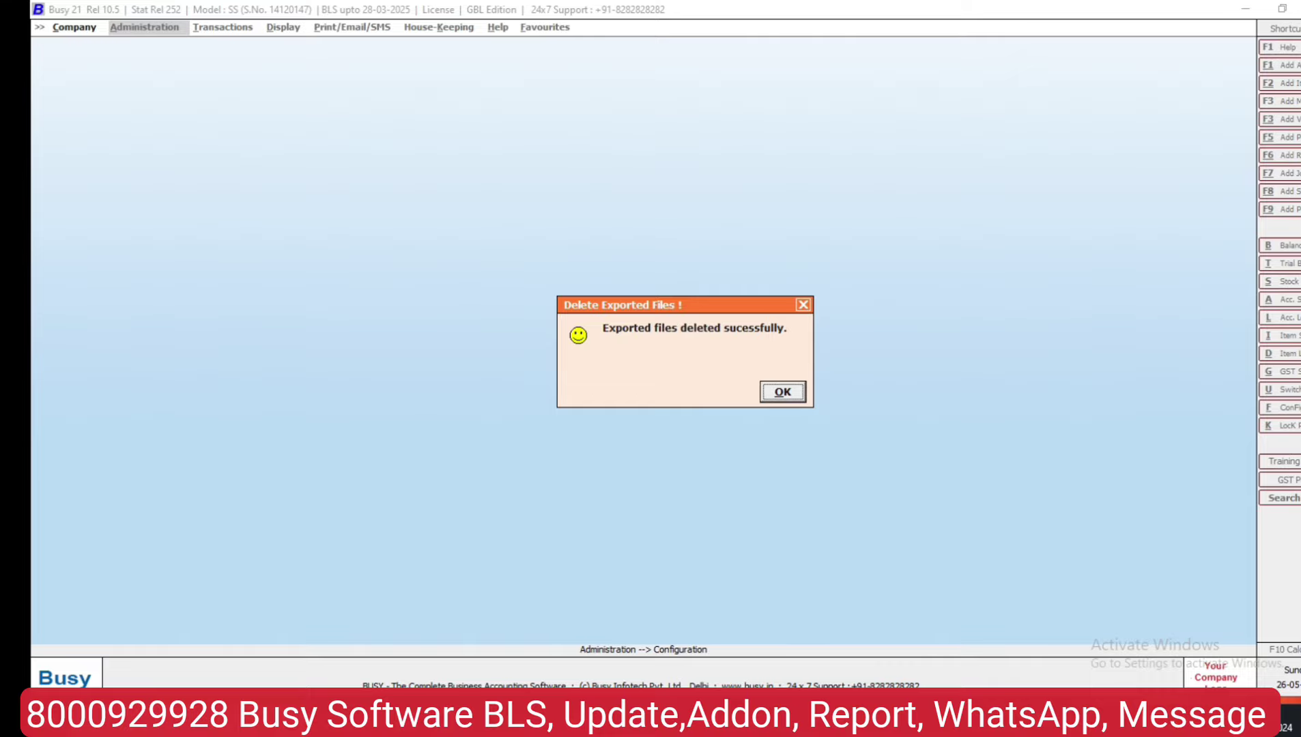
# - Check the COMP0147 folder in File Explorer for remaining exported files, and return to Busy to dismiss the deletion message
pyautogui.hotkey('alt', 'Tab')
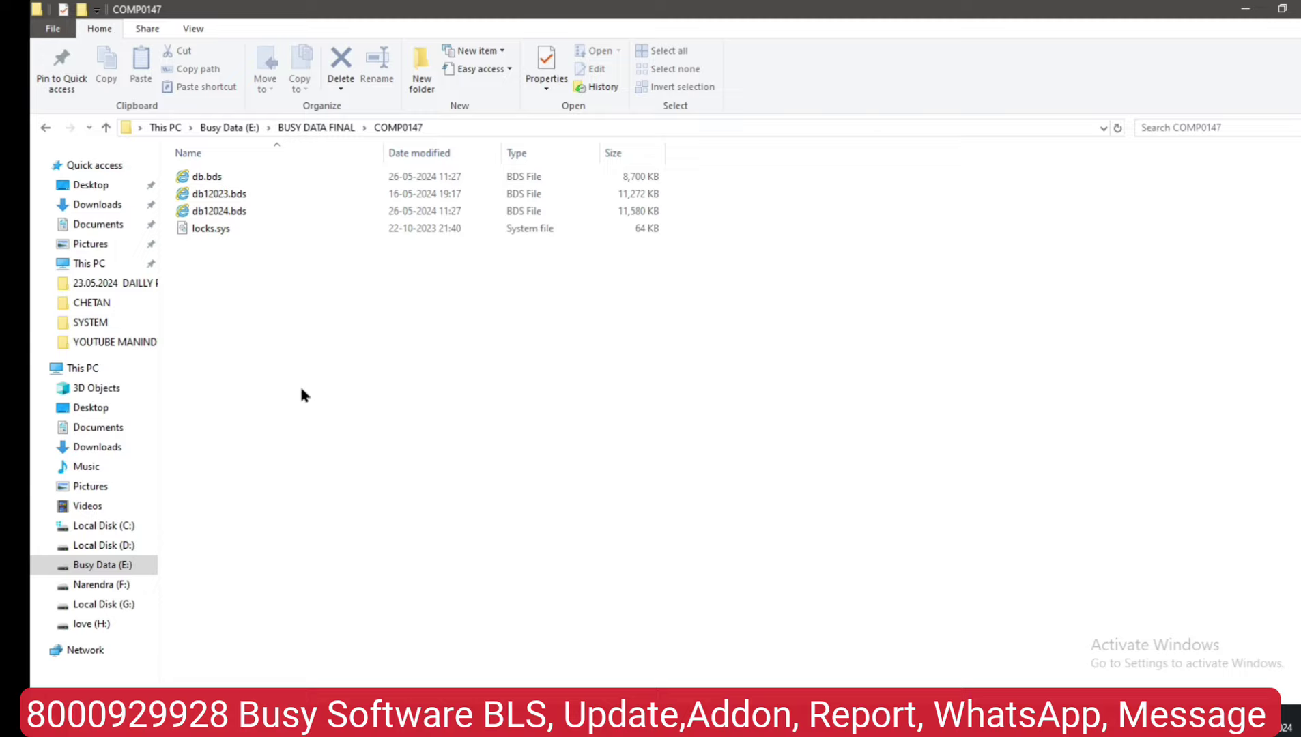
pyautogui.hotkey('alt', 'Tab')
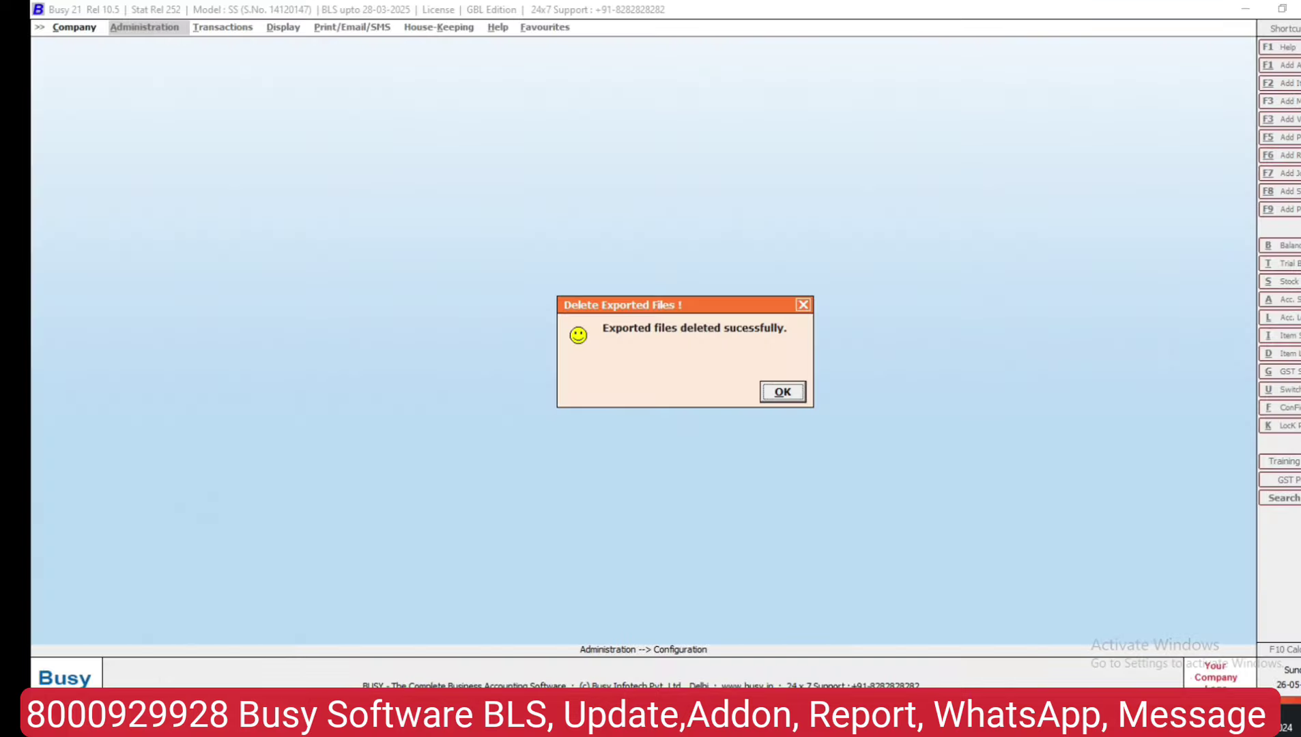
pyautogui.click(783, 392)
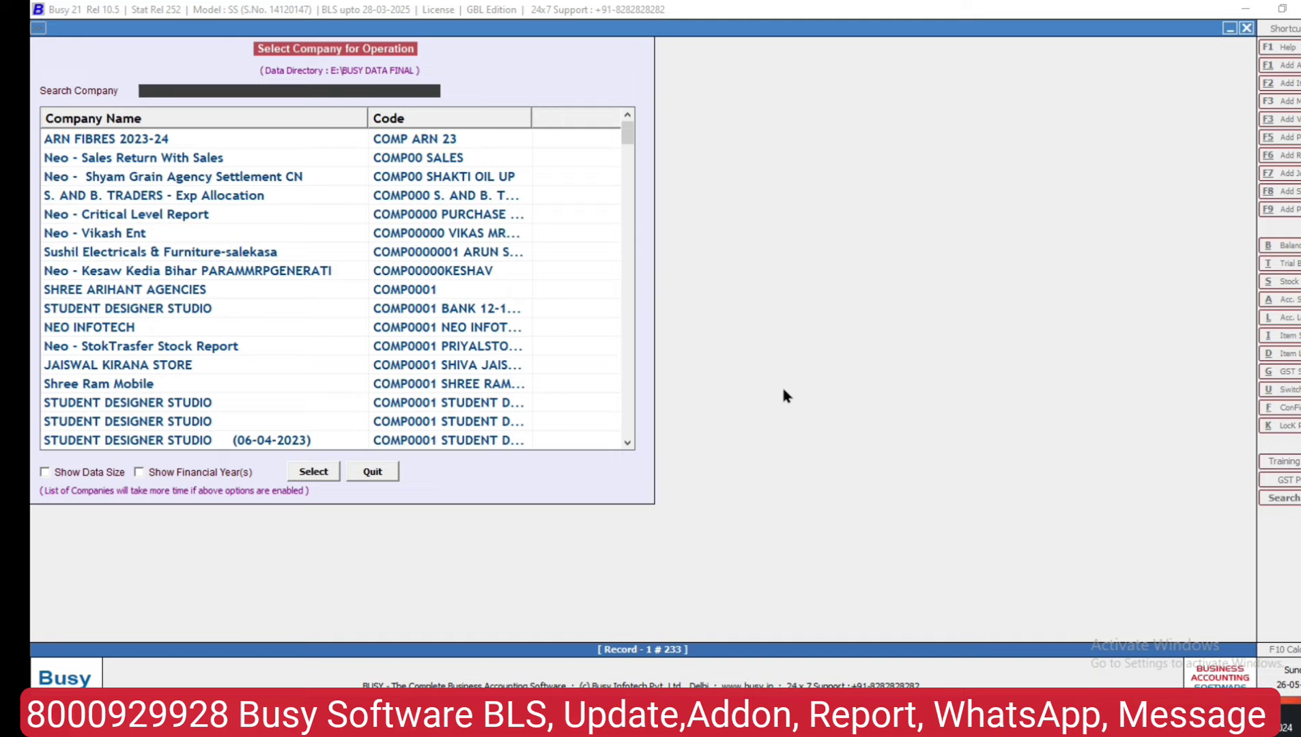
# - Search the company list for "for", reopen the For Video company, and check its COMP0147 folder in File Explorer
pyautogui.write('for')
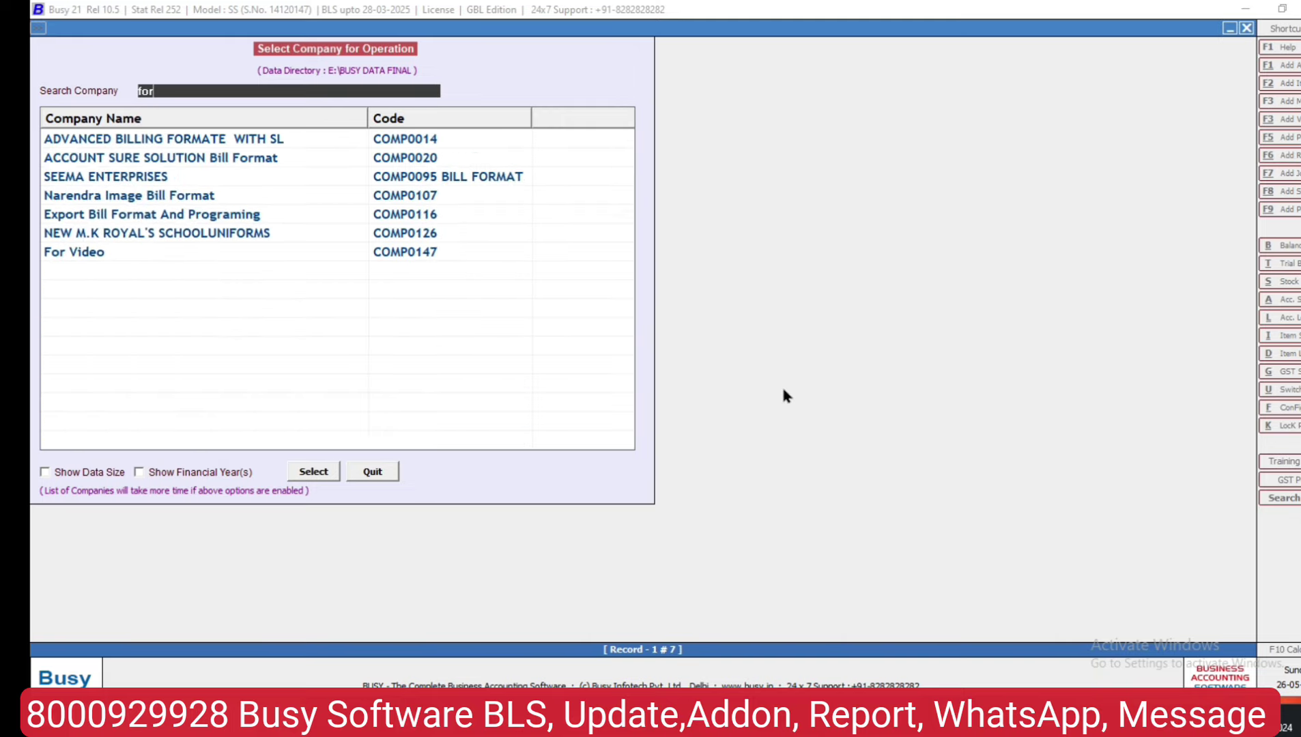
pyautogui.press('Down')
pyautogui.press('Down')
pyautogui.press('Down')
pyautogui.press('Down')
pyautogui.press('Down')
pyautogui.press('Down')
pyautogui.press('Return')
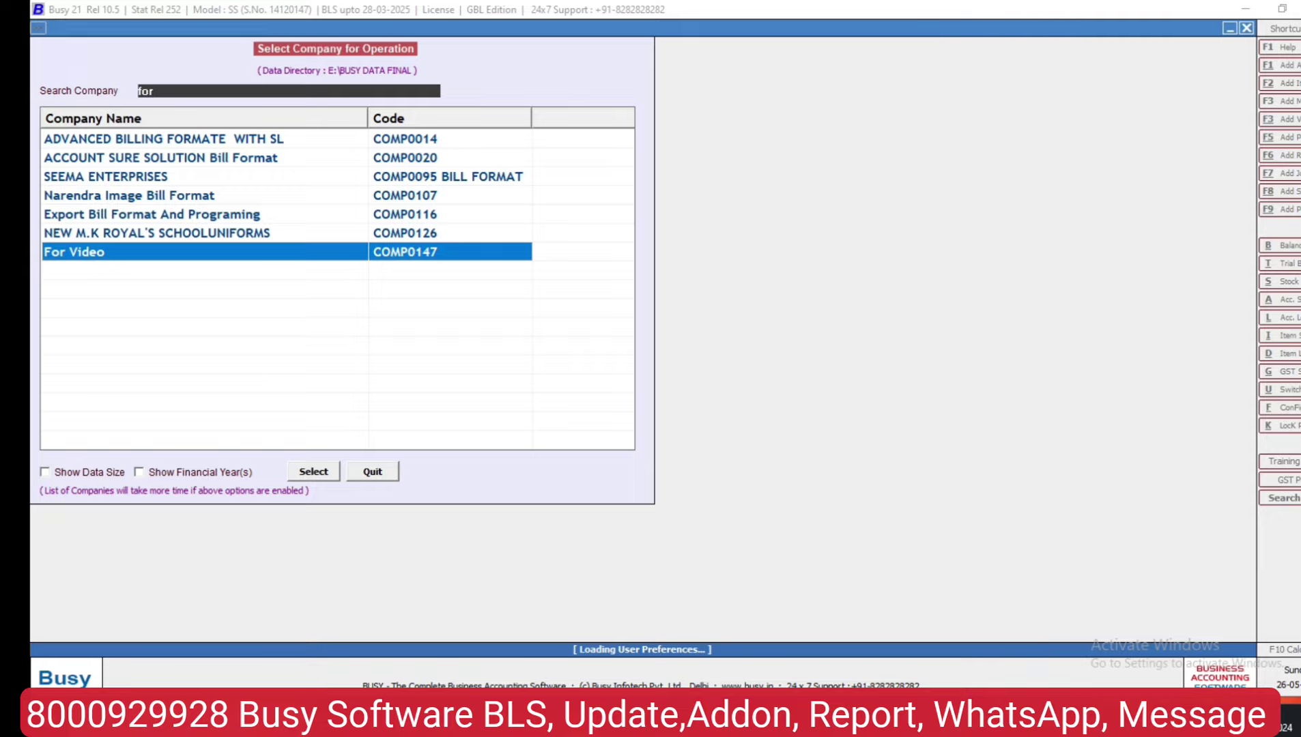
pyautogui.hotkey('alt', 'Tab')
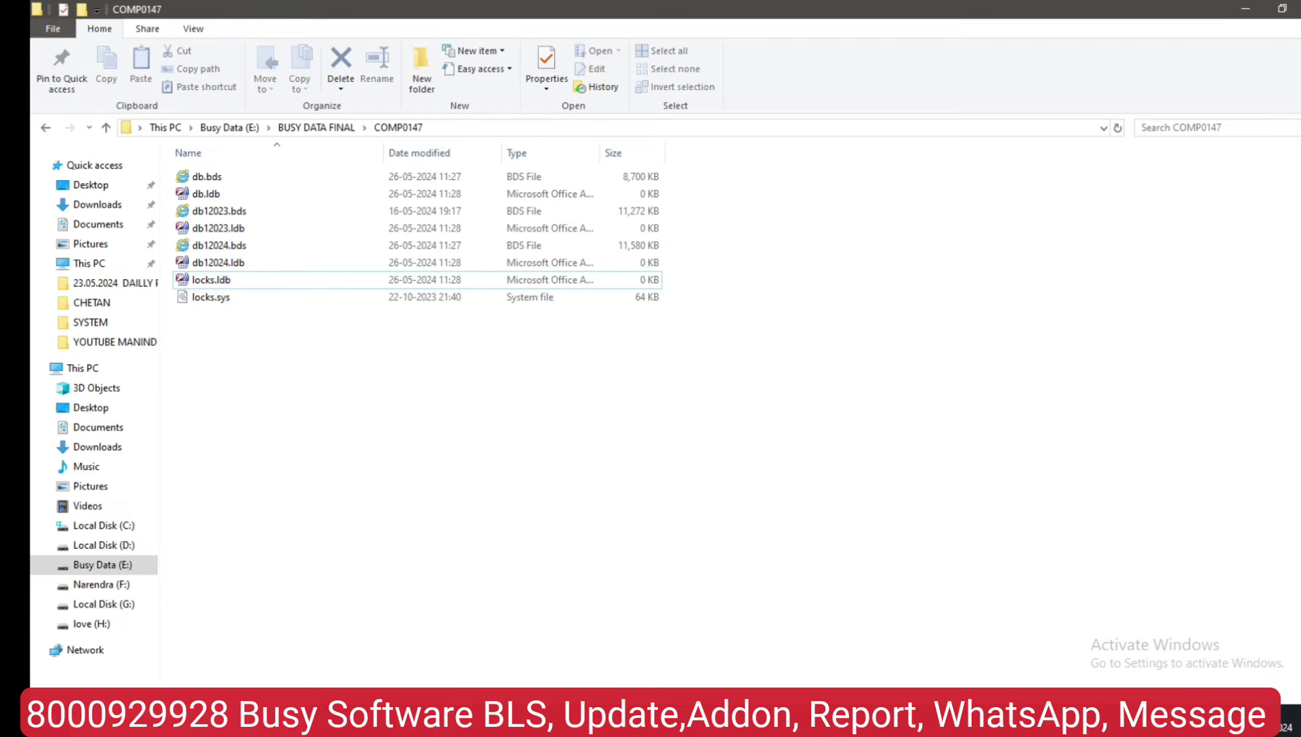
pyautogui.hotkey('alt', 'Tab')
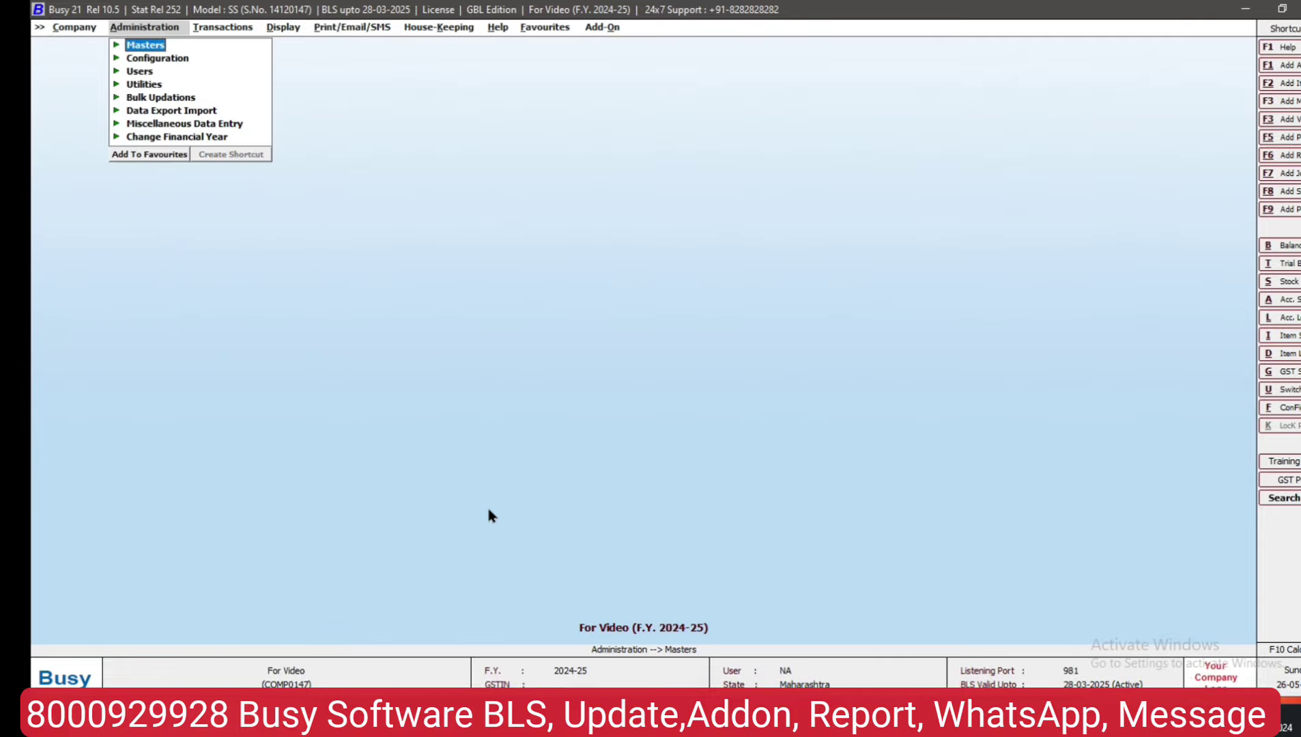
# - Back in Busy, open the last sales voucher of the Main series, 5/2024-25, for modification
pyautogui.press('Right')
pyautogui.press('Return')
pyautogui.press('Down')
pyautogui.press('Return')
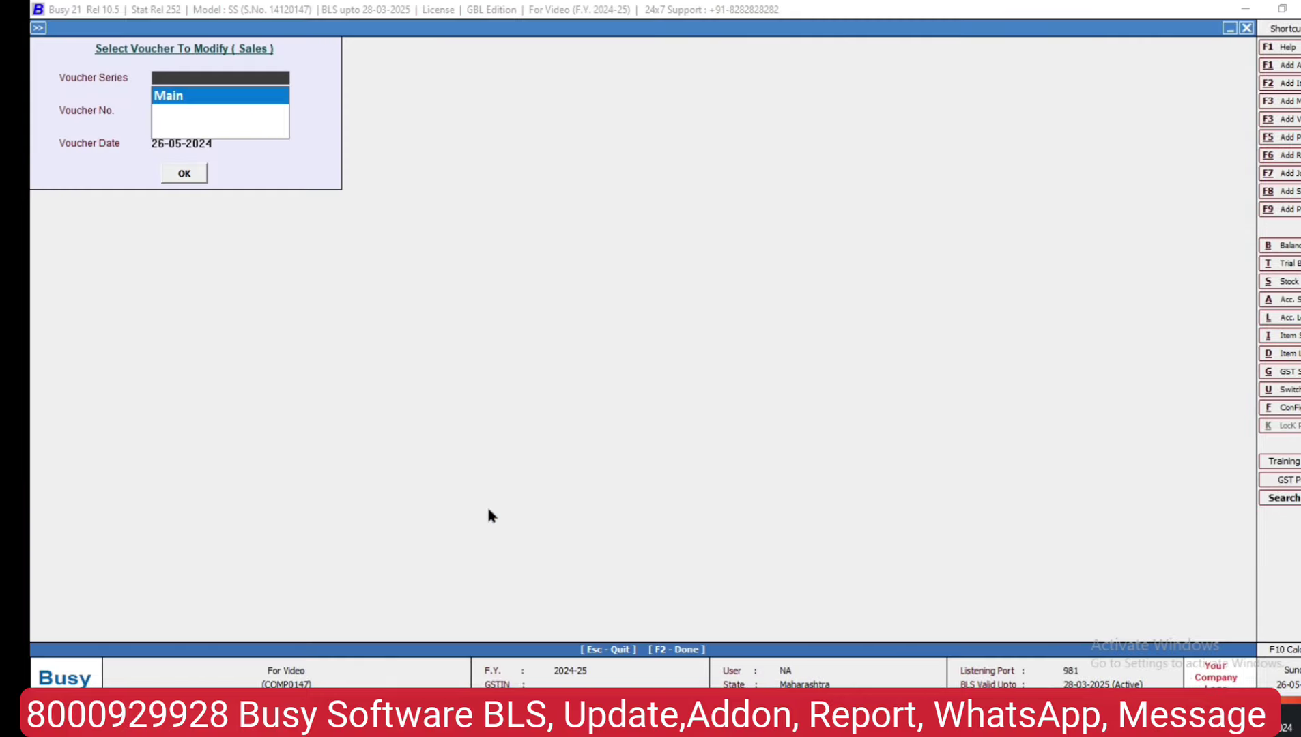
pyautogui.press('Return')
pyautogui.press('Return')
pyautogui.press('Return')
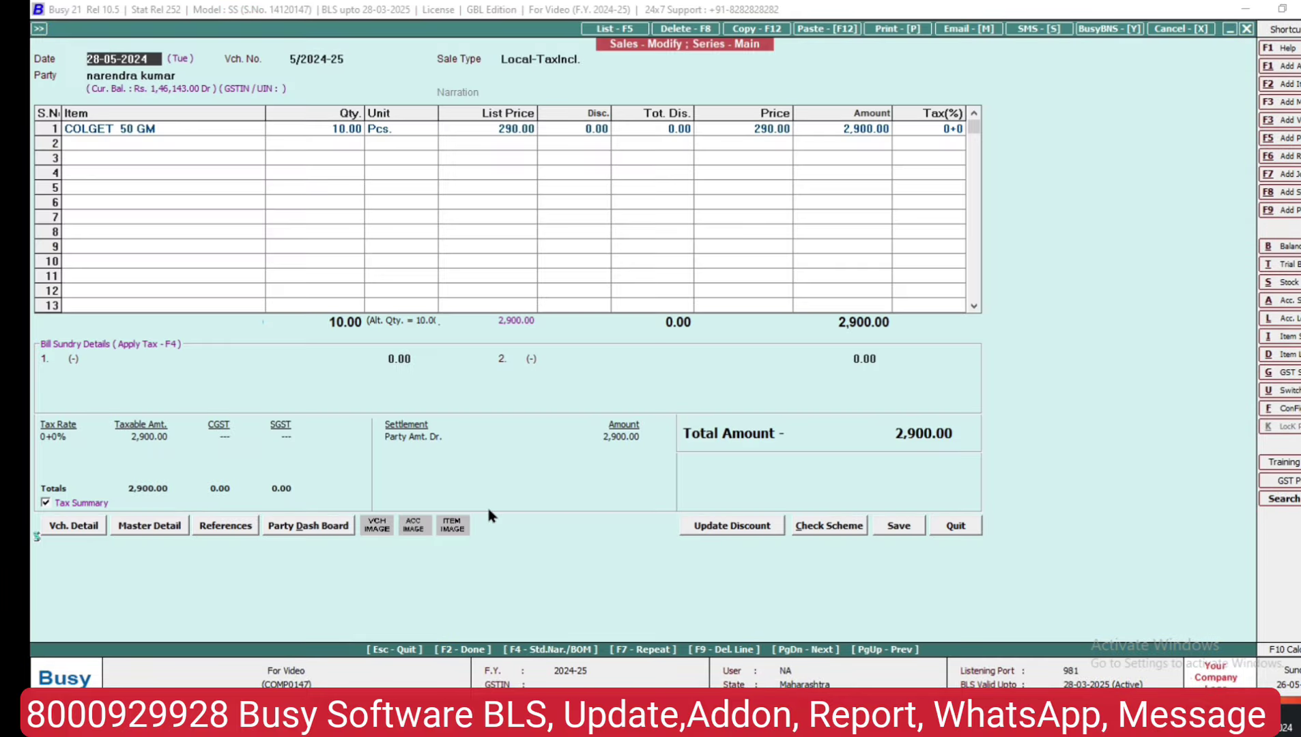
# - Export the sales invoice of voucher 5/2024-25 as a PDF in the STANDARD format to the COMP0147 folder and open it
pyautogui.hotkey('alt', 'p')
pyautogui.press('Escape')
pyautogui.hotkey('alt', 'p')
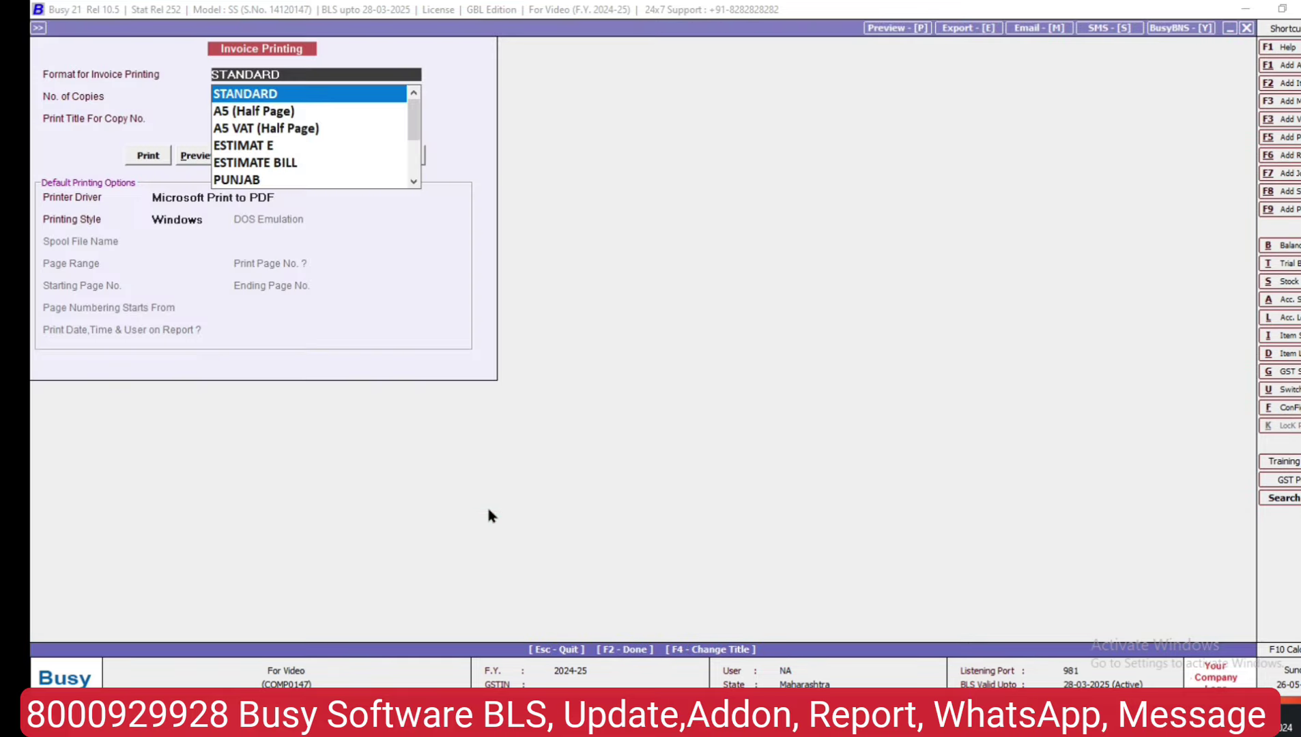
pyautogui.press('Return')
pyautogui.press('Return')
pyautogui.press('Return')
pyautogui.press('Right')
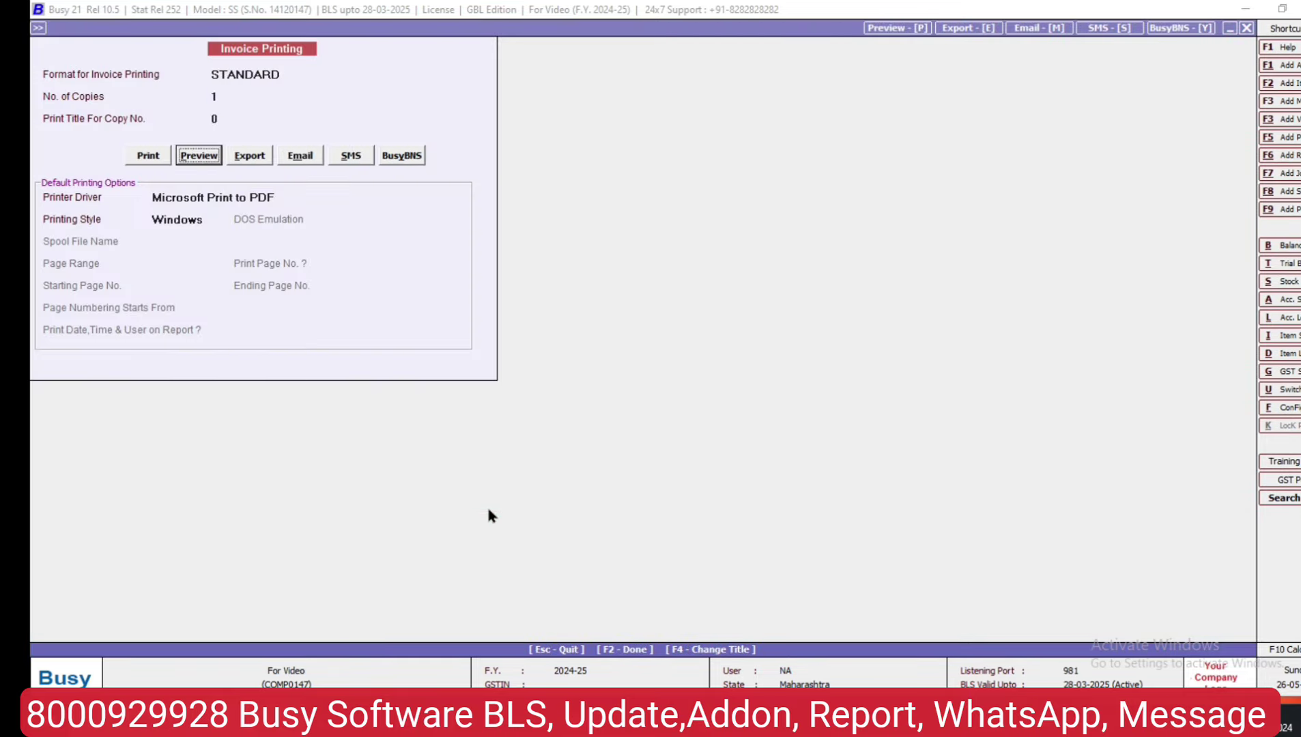
pyautogui.press('Right')
pyautogui.press('Return')
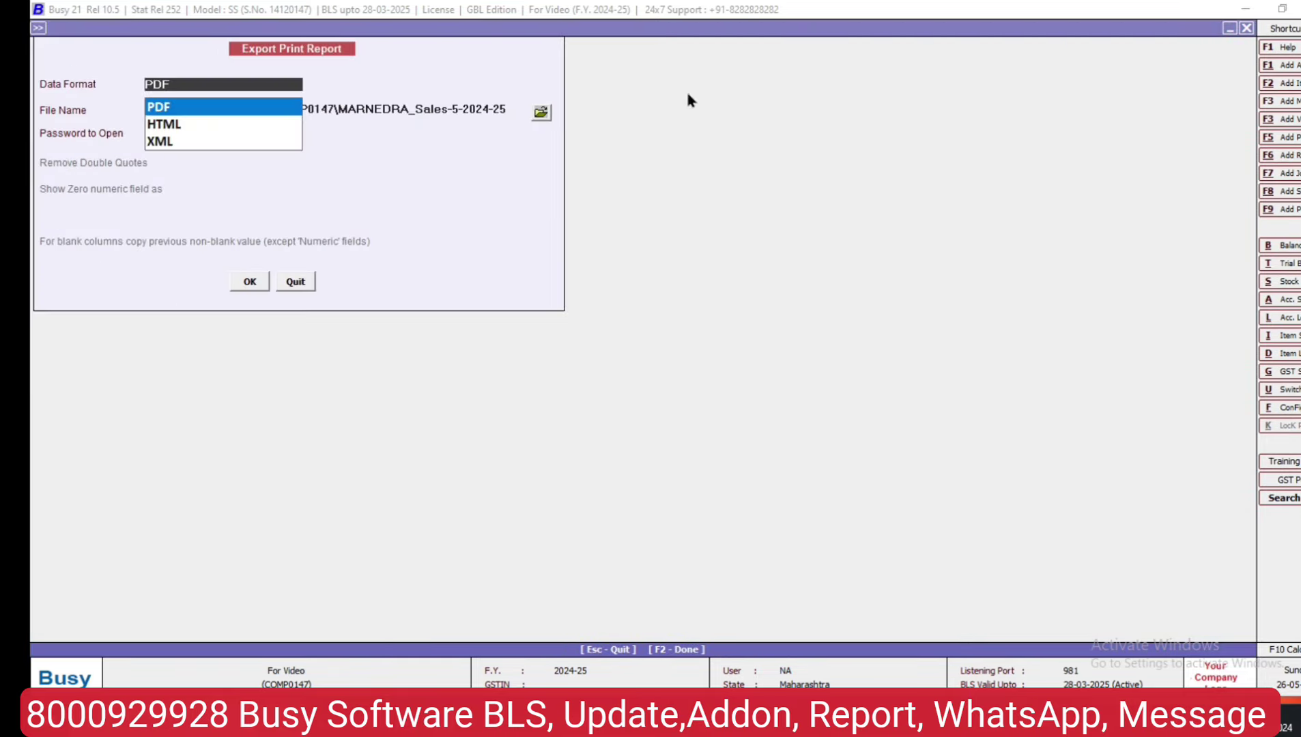
pyautogui.press('Return')
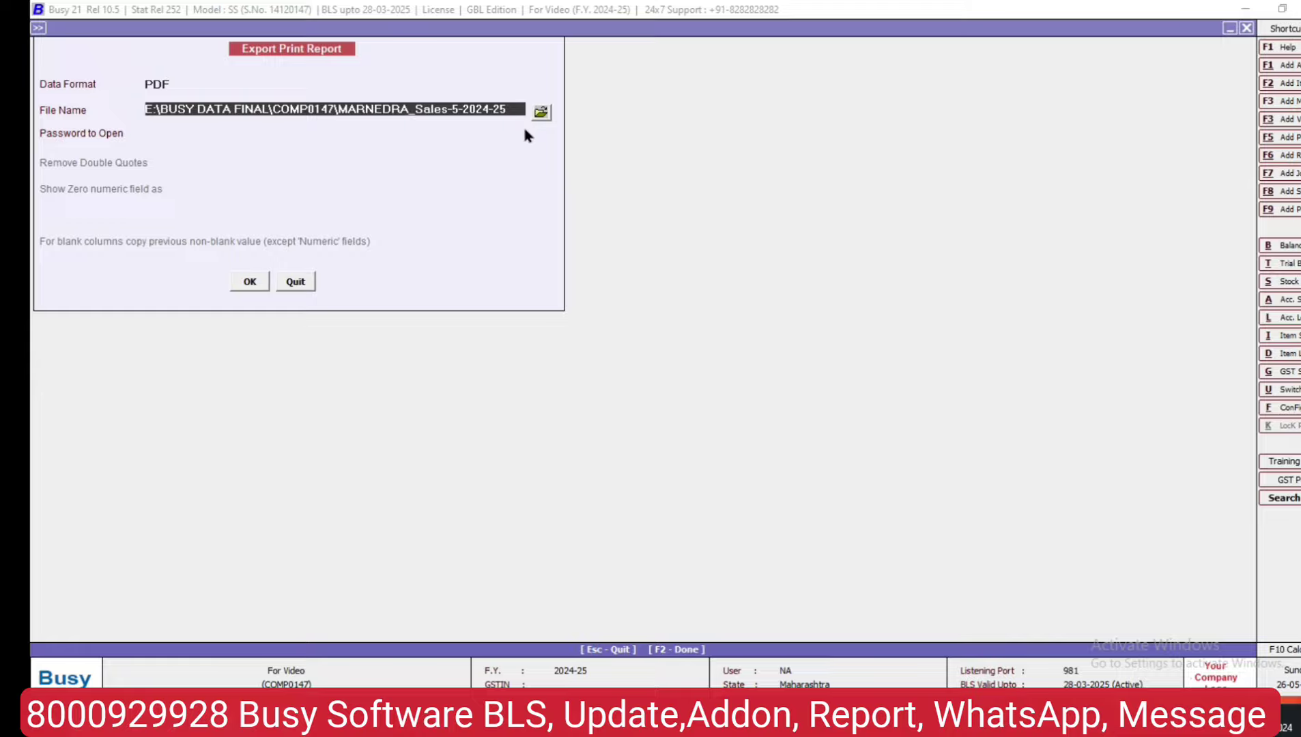
pyautogui.click(247, 283)
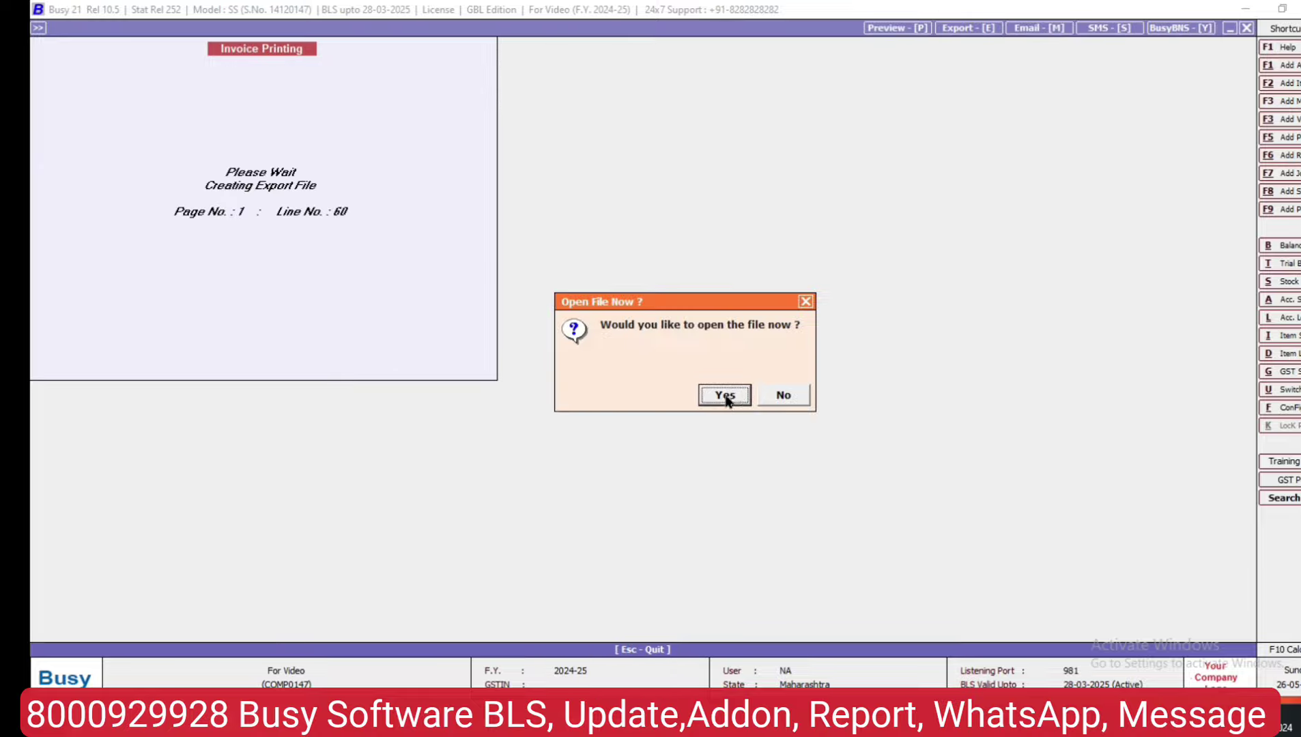
pyautogui.click(725, 396)
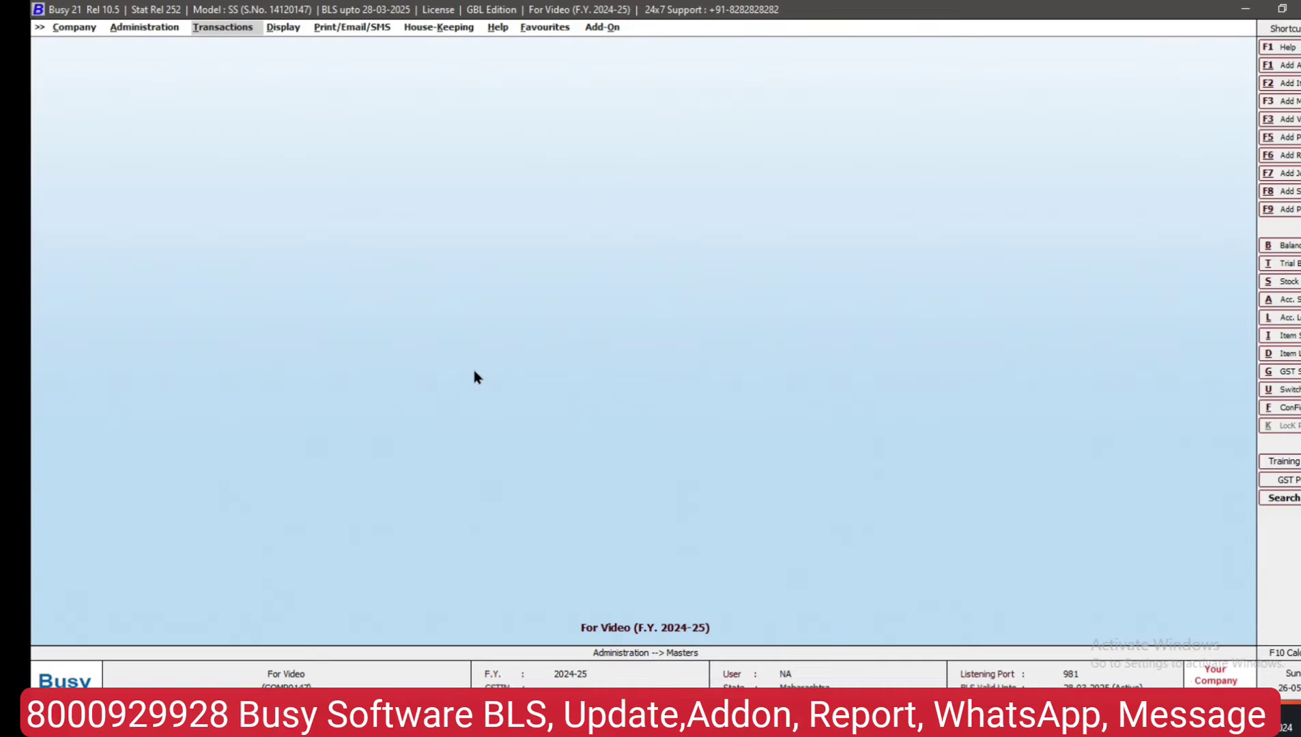
# - Check the COMP0147 folder in File Explorer for the exported invoice PDF and return to Busy
pyautogui.press('Right')
pyautogui.press('Right')
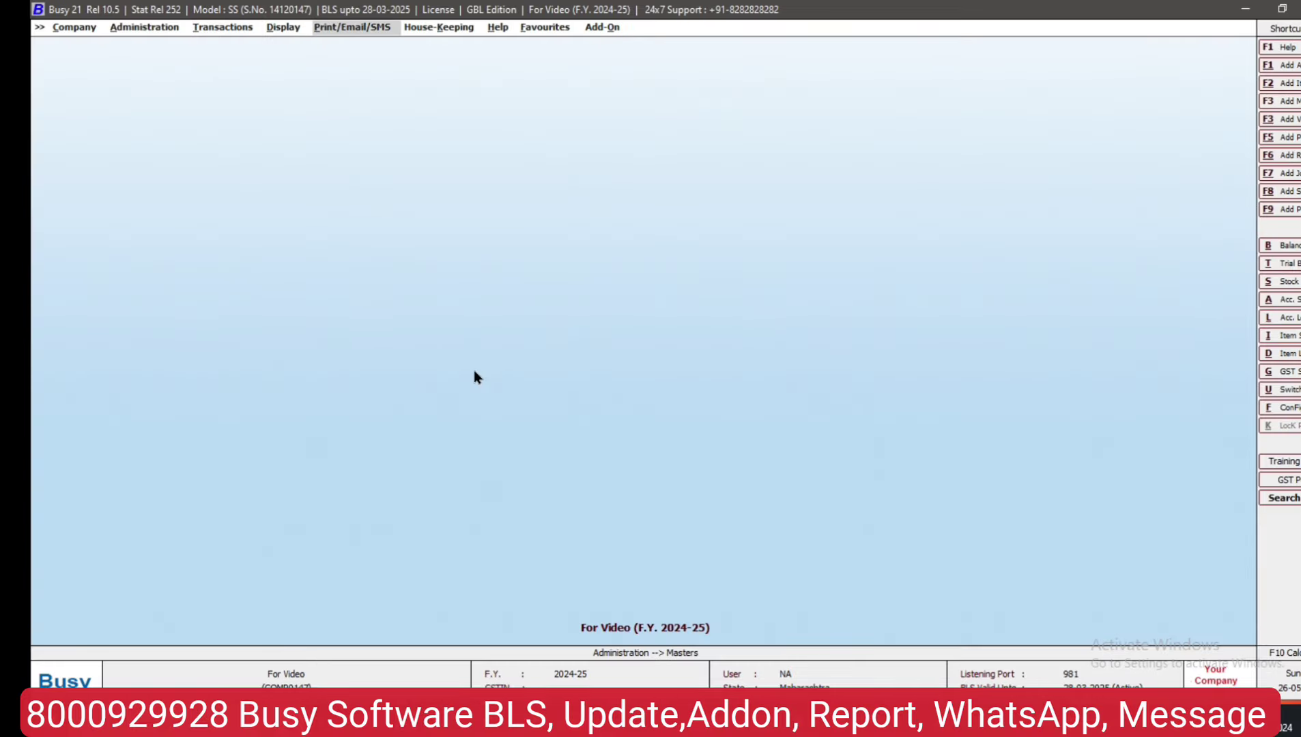
pyautogui.hotkey('alt', 'Tab')
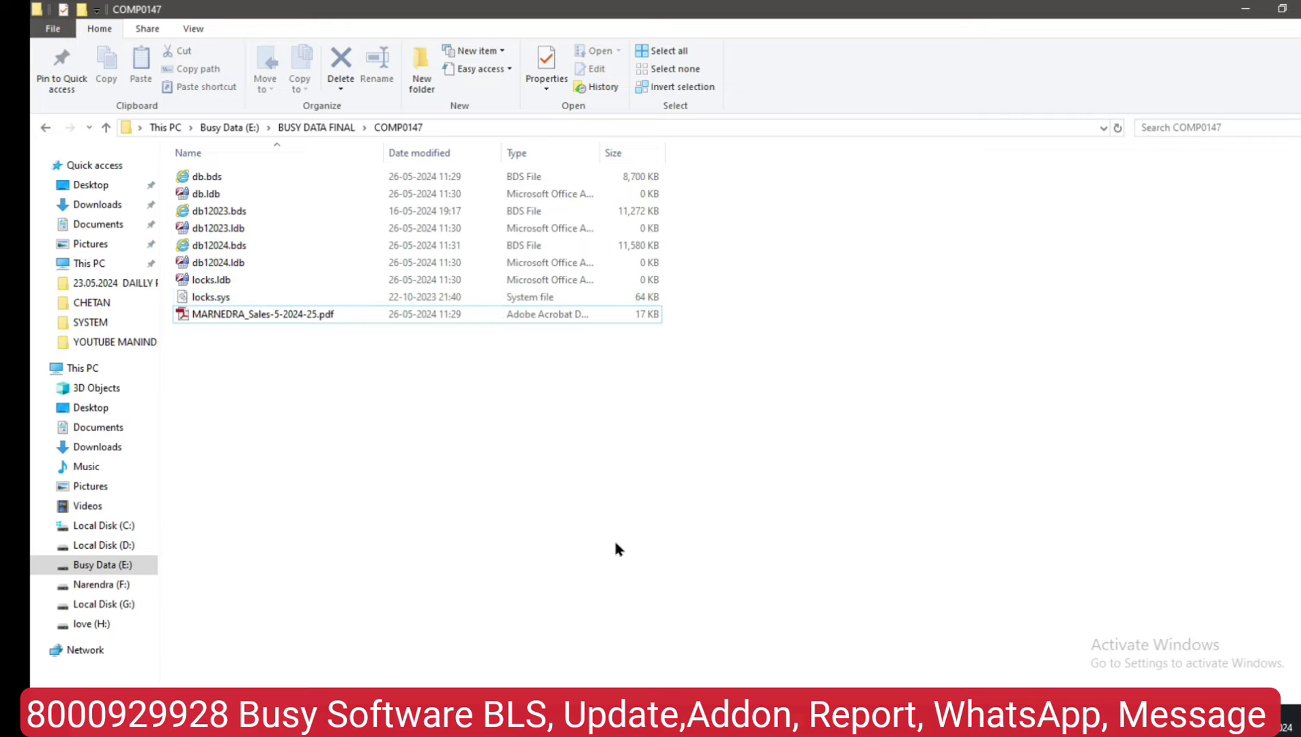
pyautogui.hotkey('alt', 'Tab')
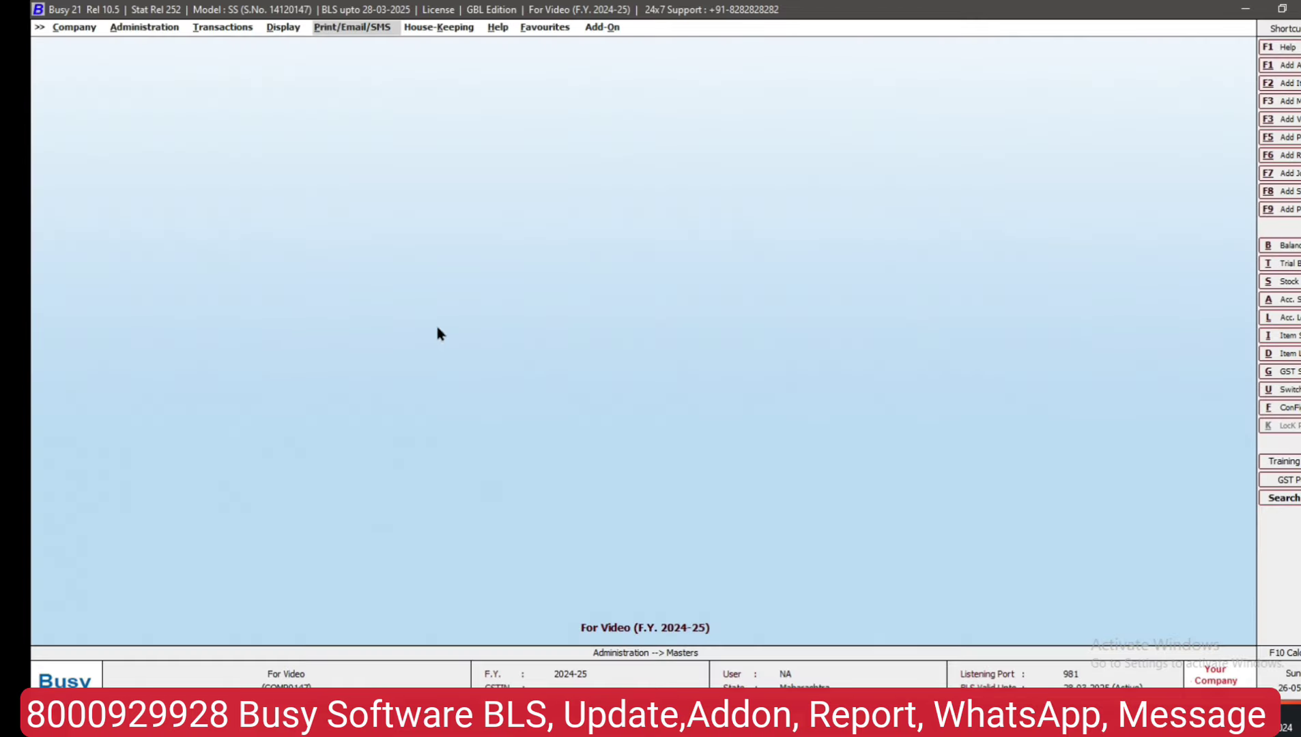
# - Open the Main series sales vouchers for modification and go back one voucher to 4/2024-25
pyautogui.press('Left')
pyautogui.press('Left')
pyautogui.press('Return')
pyautogui.press('Return')
pyautogui.press('m')
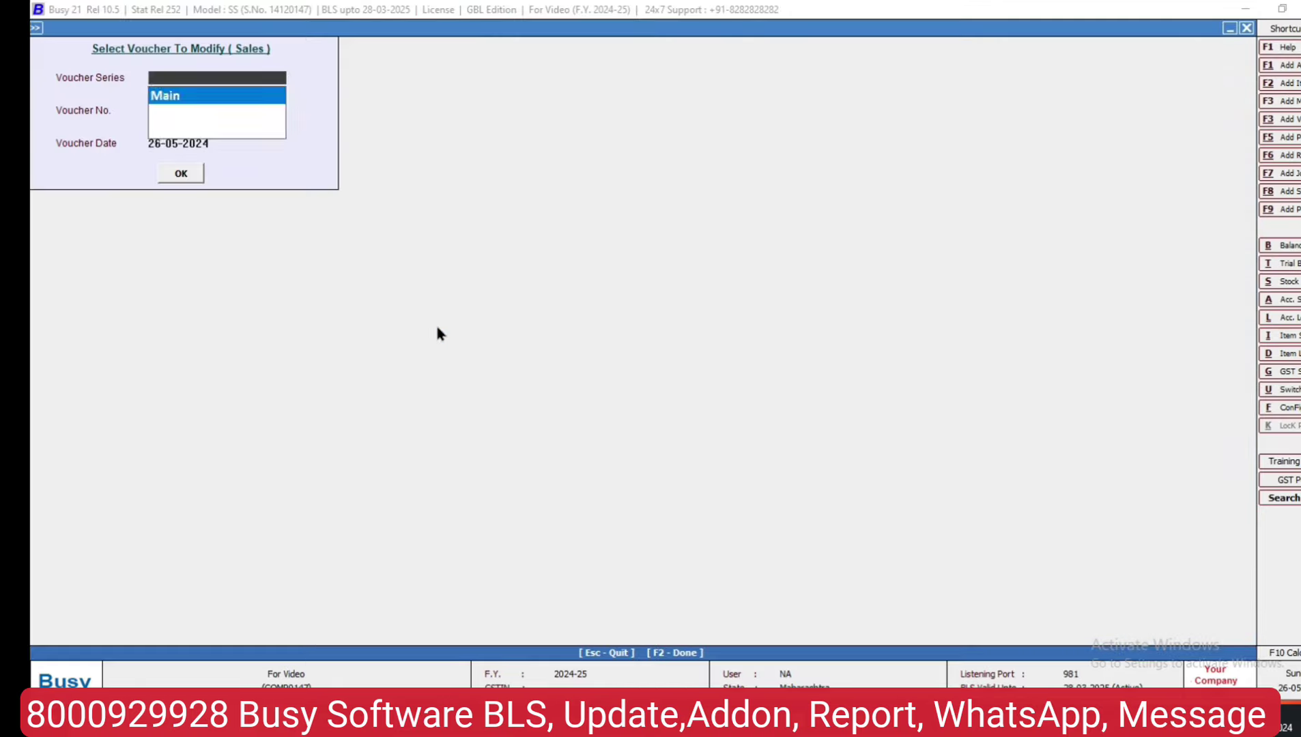
pyautogui.press('Return')
pyautogui.press('Return')
pyautogui.press('Return')
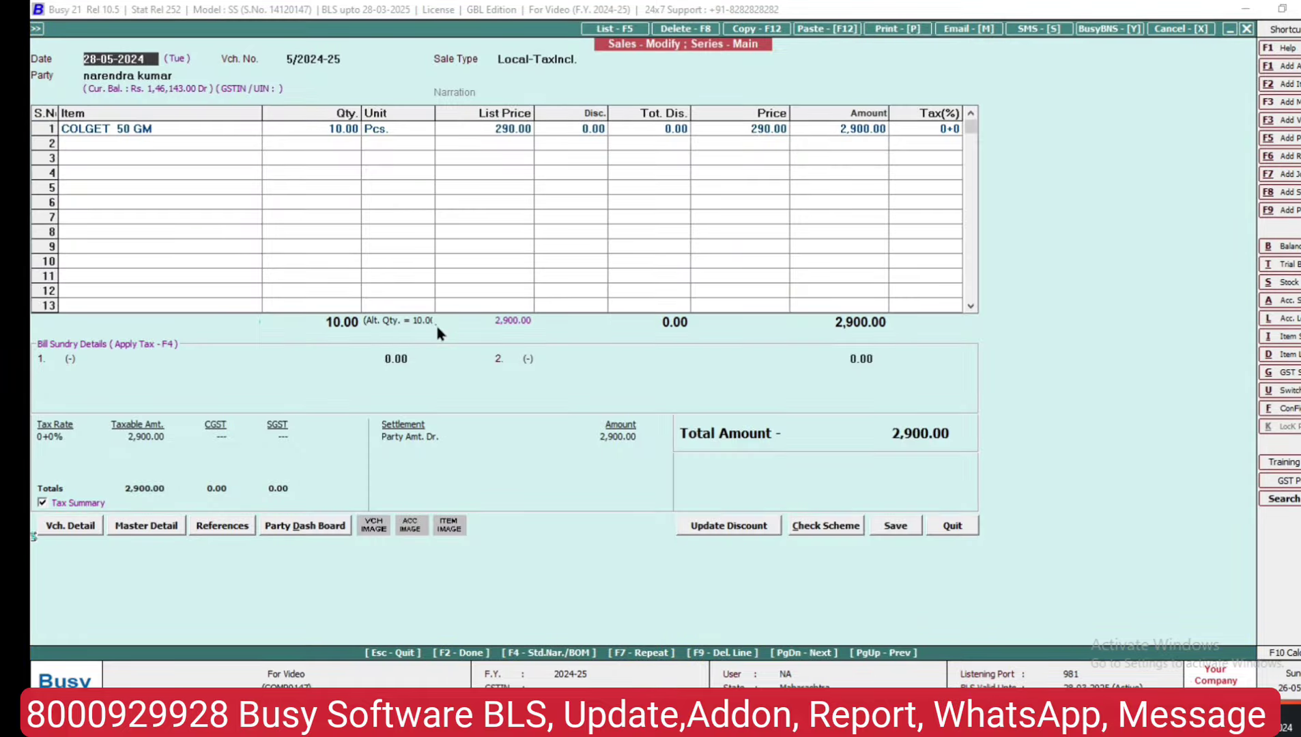
pyautogui.press('pageup')
# - Set up the sales invoice output for voucher 4/2024-25 with the STANDARD format and 1 copy
pyautogui.hotkey('alt', 'p')
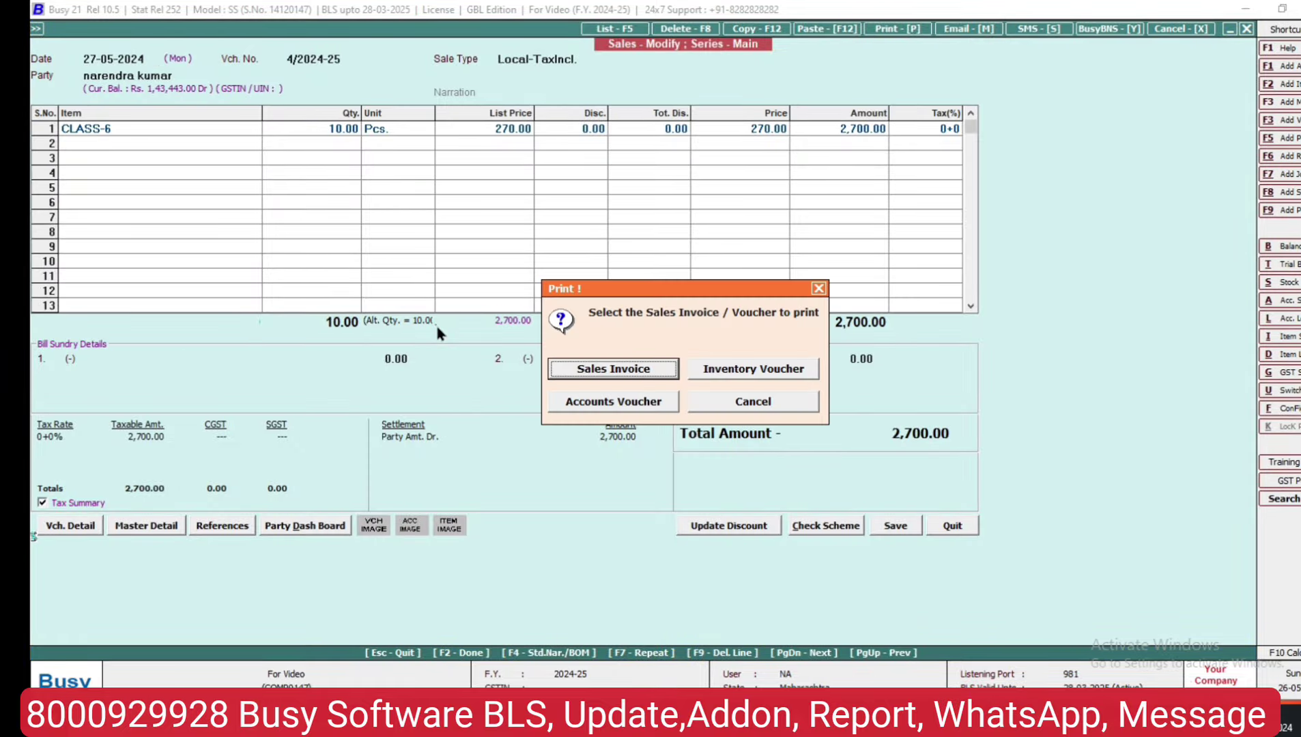
pyautogui.press('Escape')
pyautogui.press('Down')
pyautogui.press('Down')
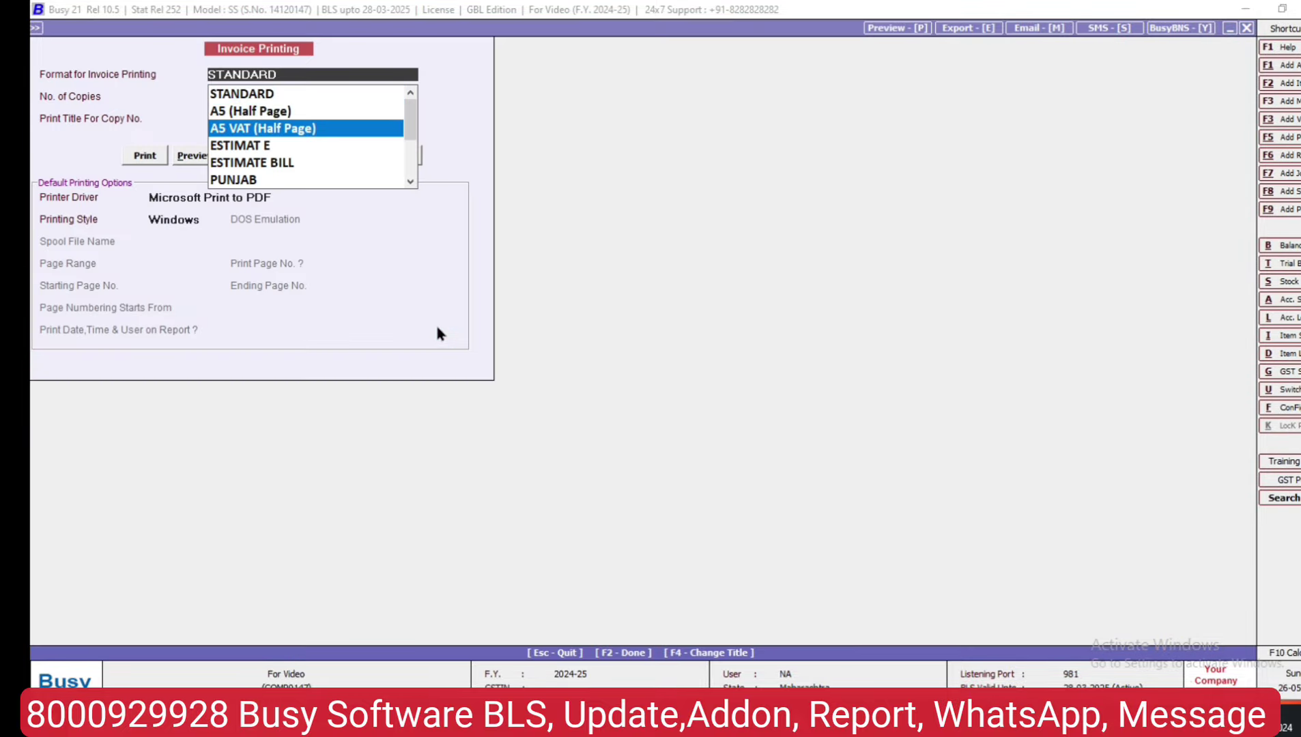
pyautogui.press('Up')
pyautogui.press('Up')
pyautogui.press('Return')
pyautogui.press('Return')
pyautogui.press('Return')
pyautogui.press('Right')
pyautogui.press('Right')
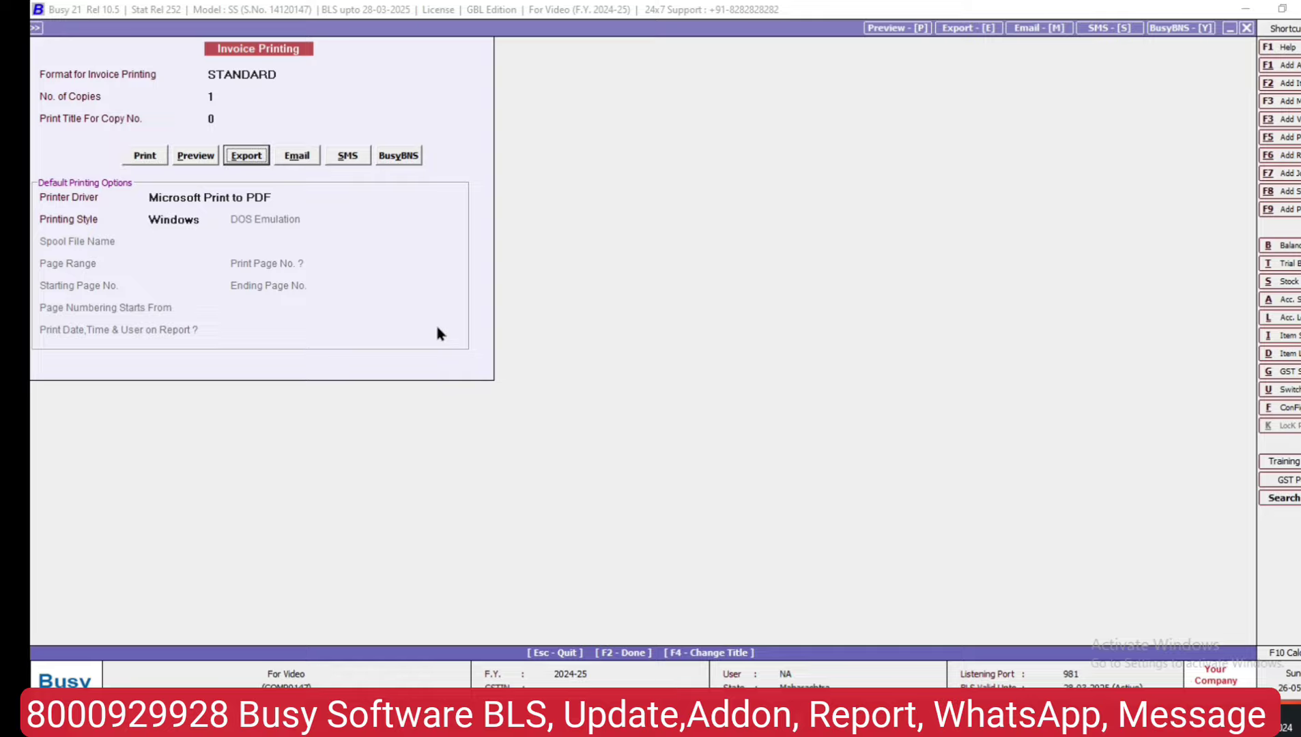
# - Export the invoice as a PDF, view the file in Adobe Reader, and close it
pyautogui.press('Return')
pyautogui.press('Return')
pyautogui.press('Return')
pyautogui.press('Return')
pyautogui.press('Return')
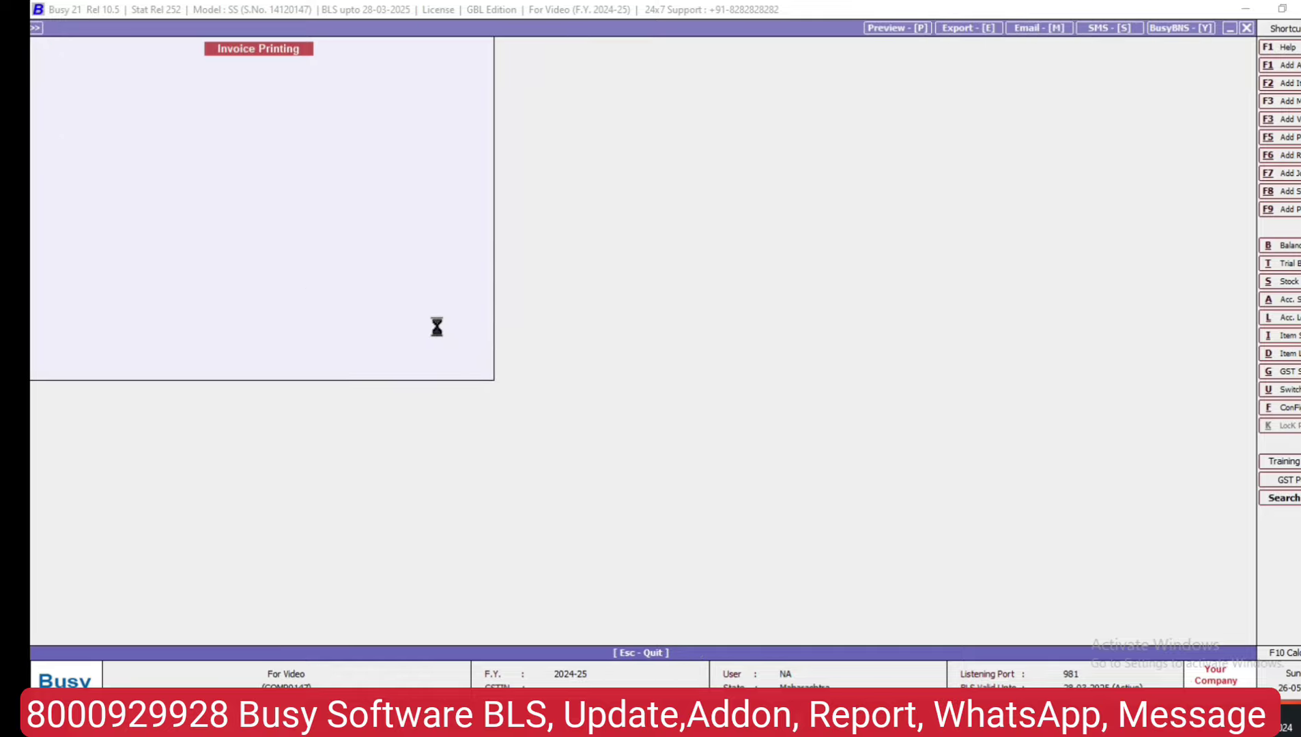
pyautogui.press('Return')
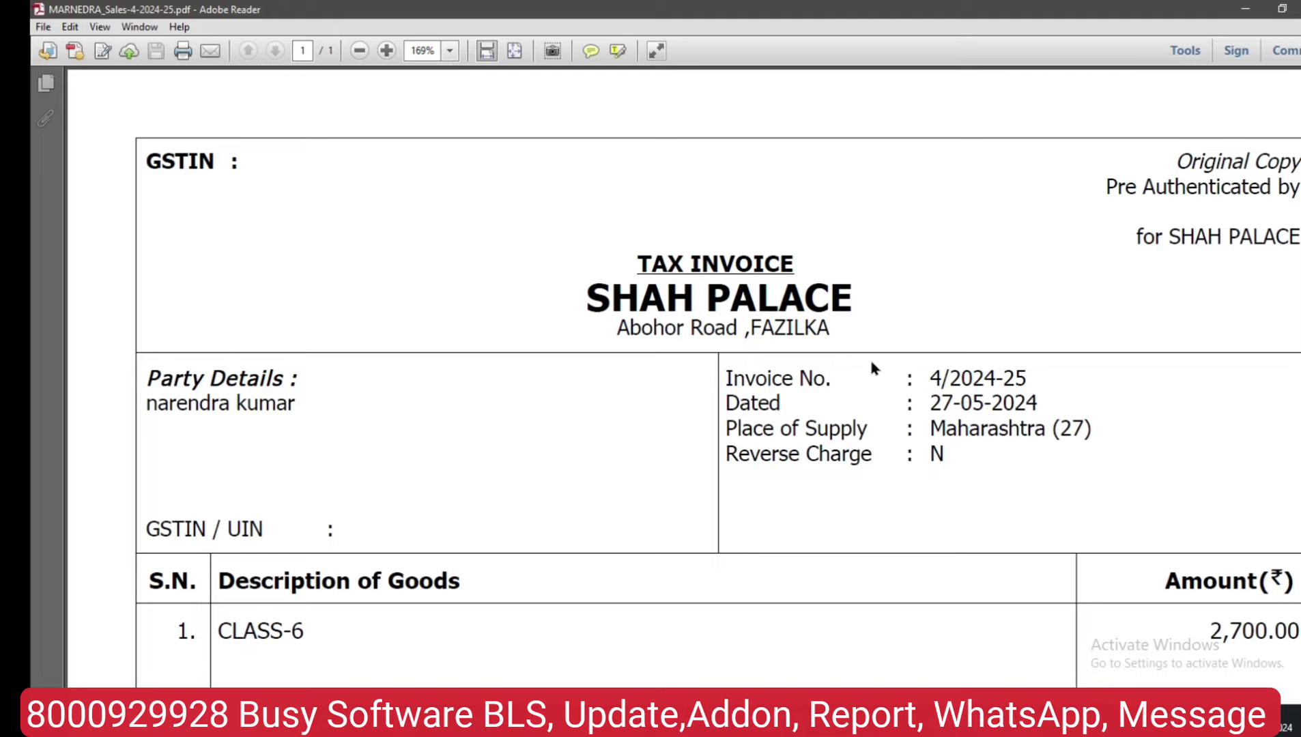
pyautogui.hotkey('alt', 'F4')
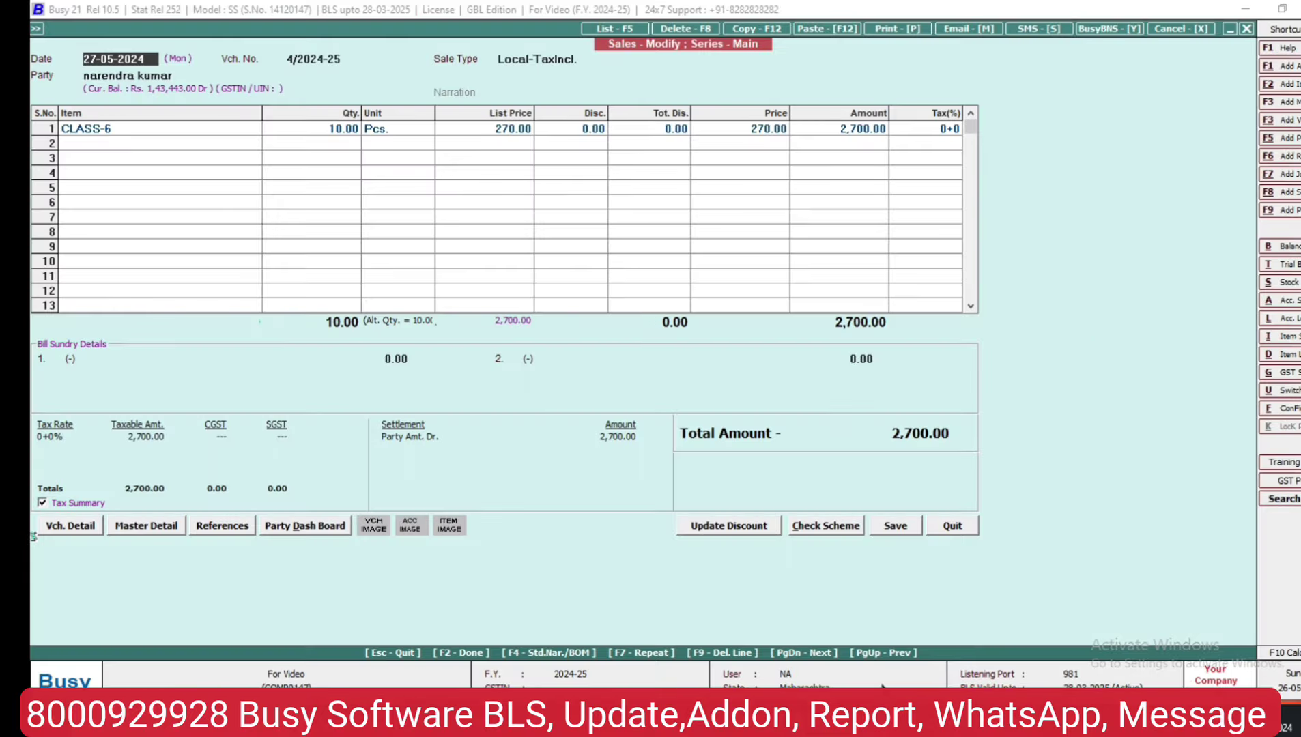
# - Check the COMP0147 folder in File Explorer for the exported PDFs of invoices 4 and 5
pyautogui.hotkey('alt', 'Tab')
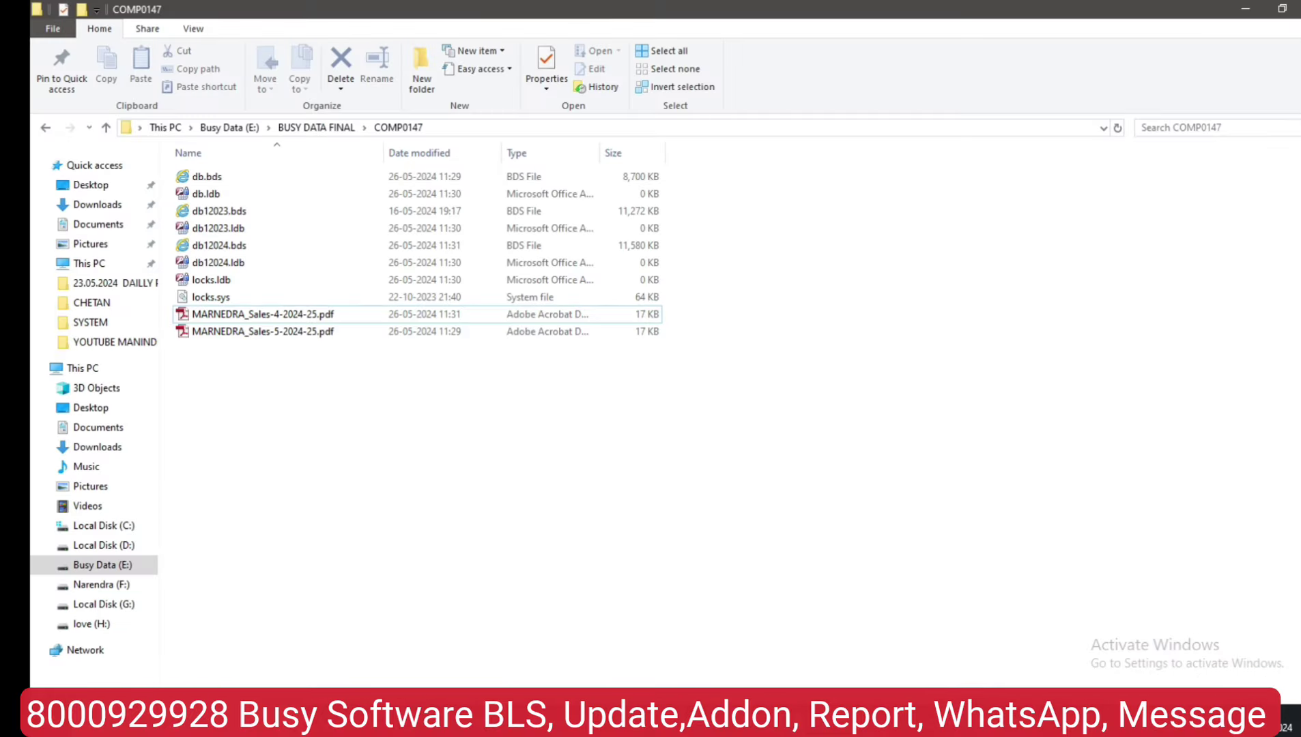
pyautogui.click(266, 331)
pyautogui.click(264, 319)
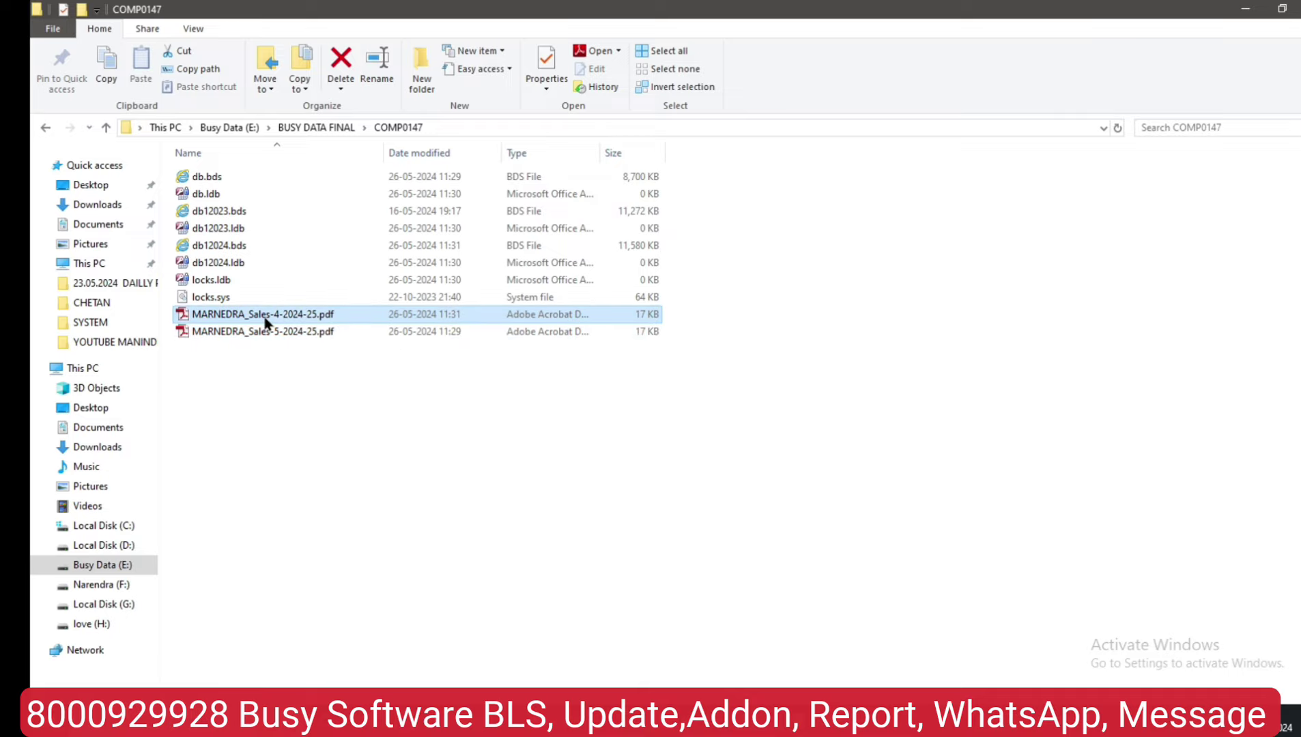
# - Switch back to Busy and quit sales voucher 4/2024-25 without saving
pyautogui.hotkey('alt', 'Tab')
pyautogui.press('Escape')
pyautogui.press('Return')
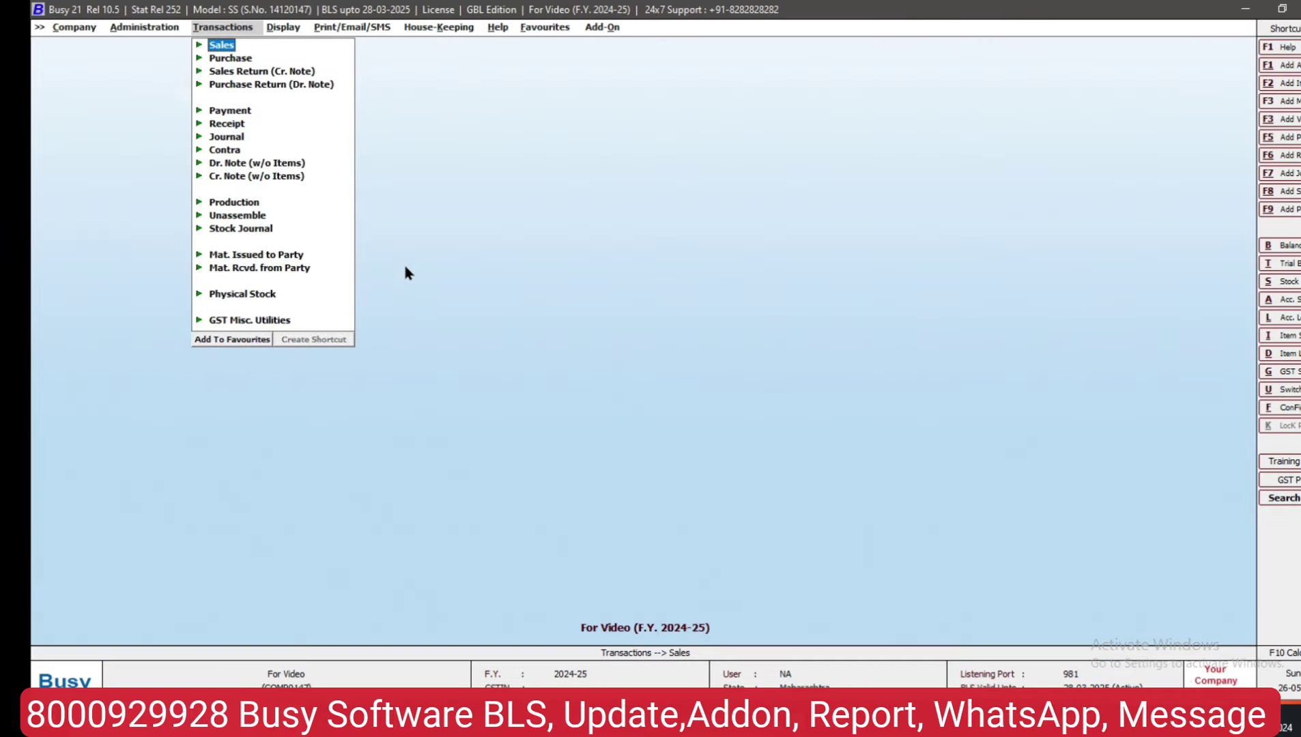
# - Open the Features / Options configuration from the company's administration settings
pyautogui.press('Left')
pyautogui.press('Down')
pyautogui.press('Right')
pyautogui.press('Return')
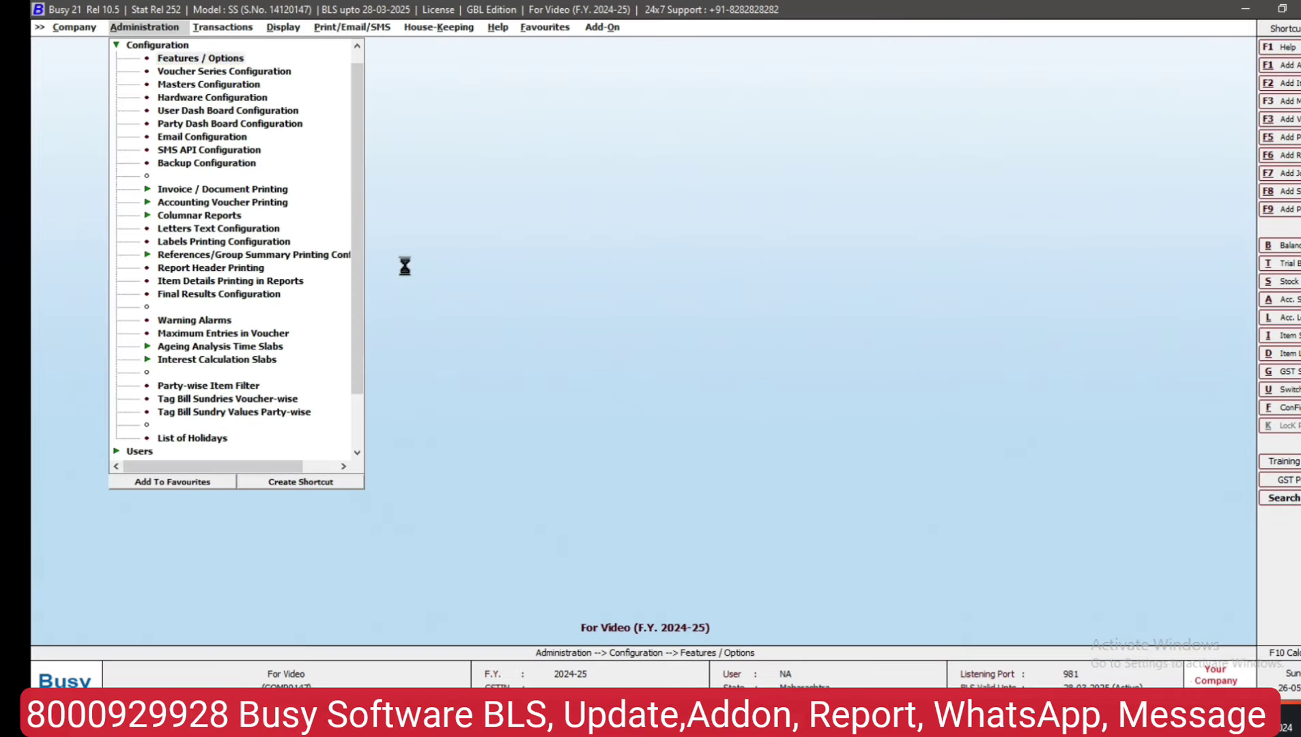
pyautogui.press('Down')
pyautogui.press('Down')
pyautogui.press('Up')
pyautogui.press('Down')
pyautogui.press('Return')
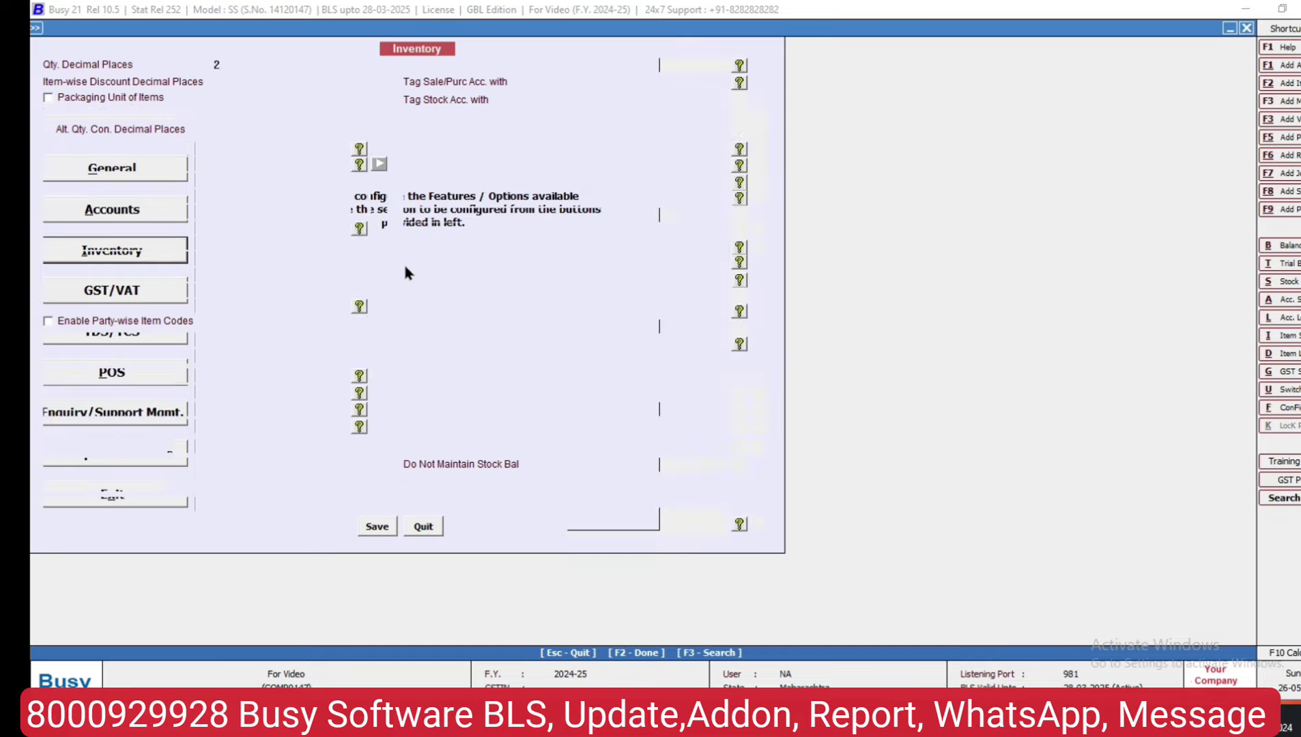
pyautogui.press('Escape')
# - In the General features, set Delete Exported Files on Closing the Company to Delete Automatically and save
pyautogui.click(109, 168)
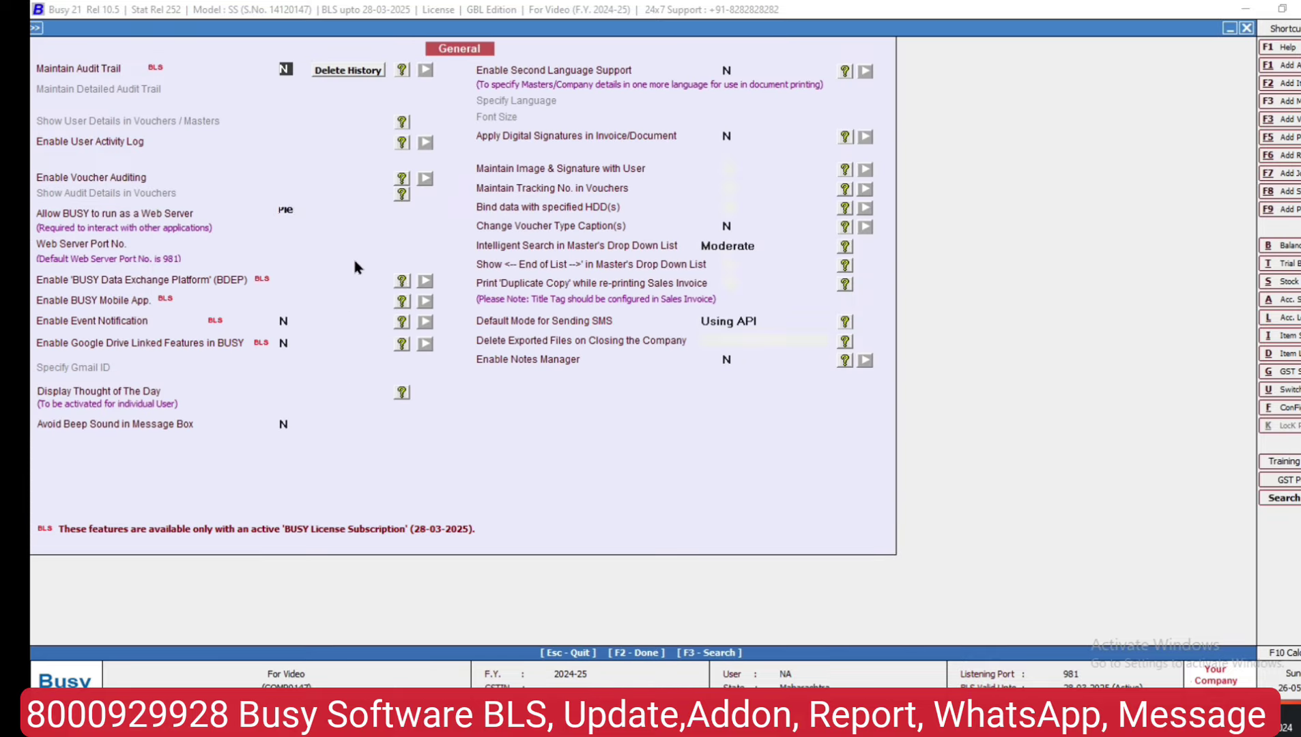
pyautogui.click(764, 341)
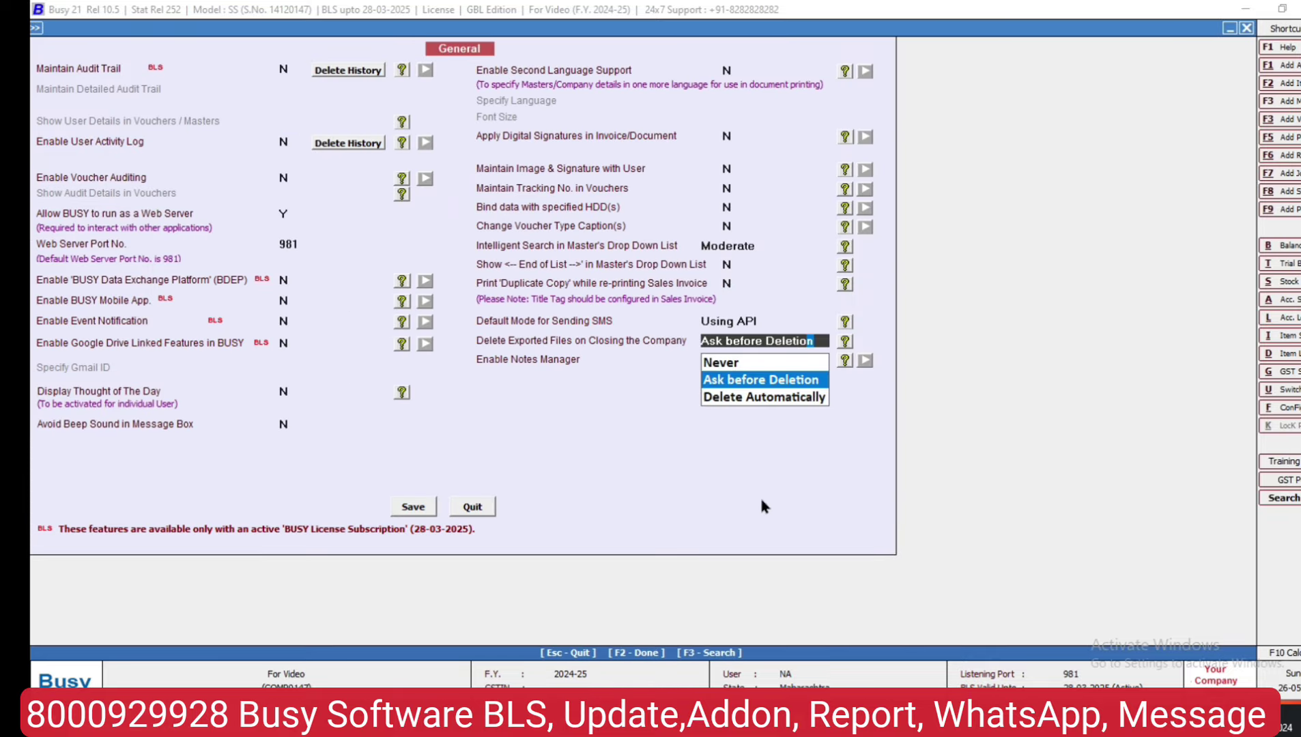
pyautogui.click(738, 399)
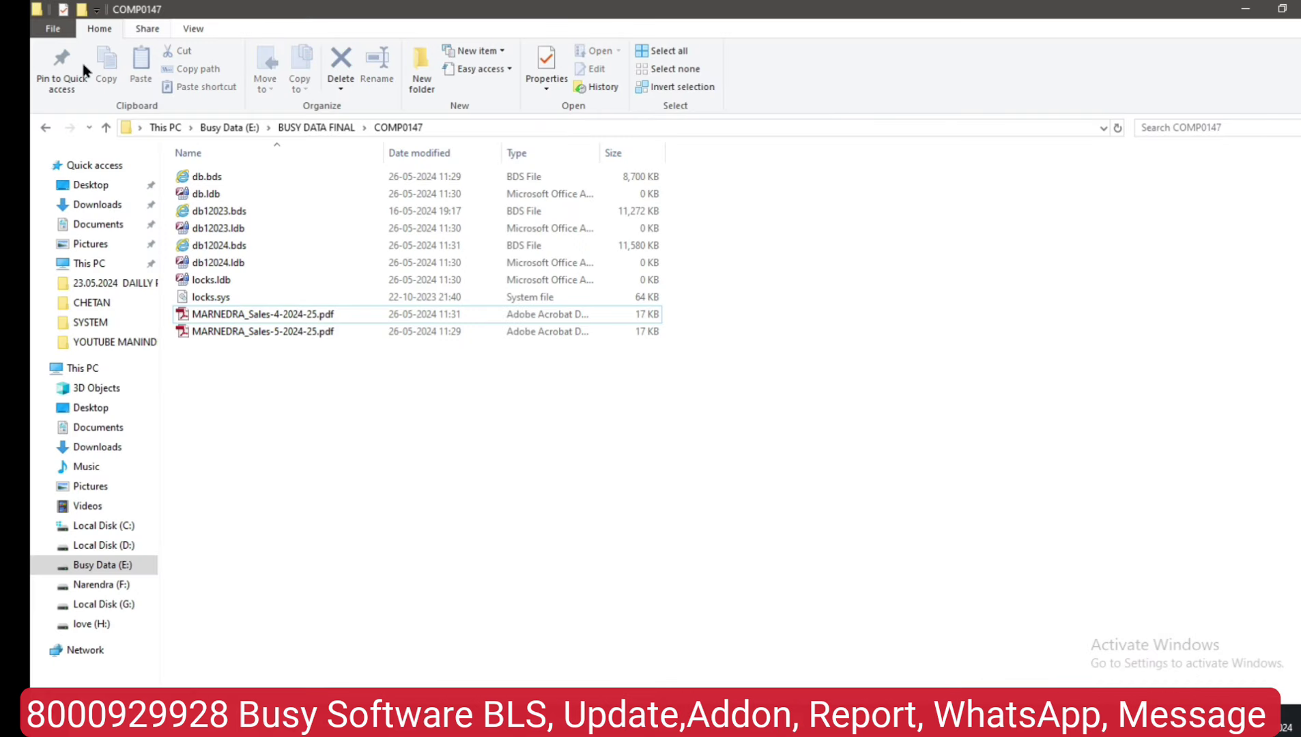
# - Switch to File Explorer, reopen the COMP0147 folder, and delete the exported PDFs of invoices 4 and 5
pyautogui.click(46, 128)
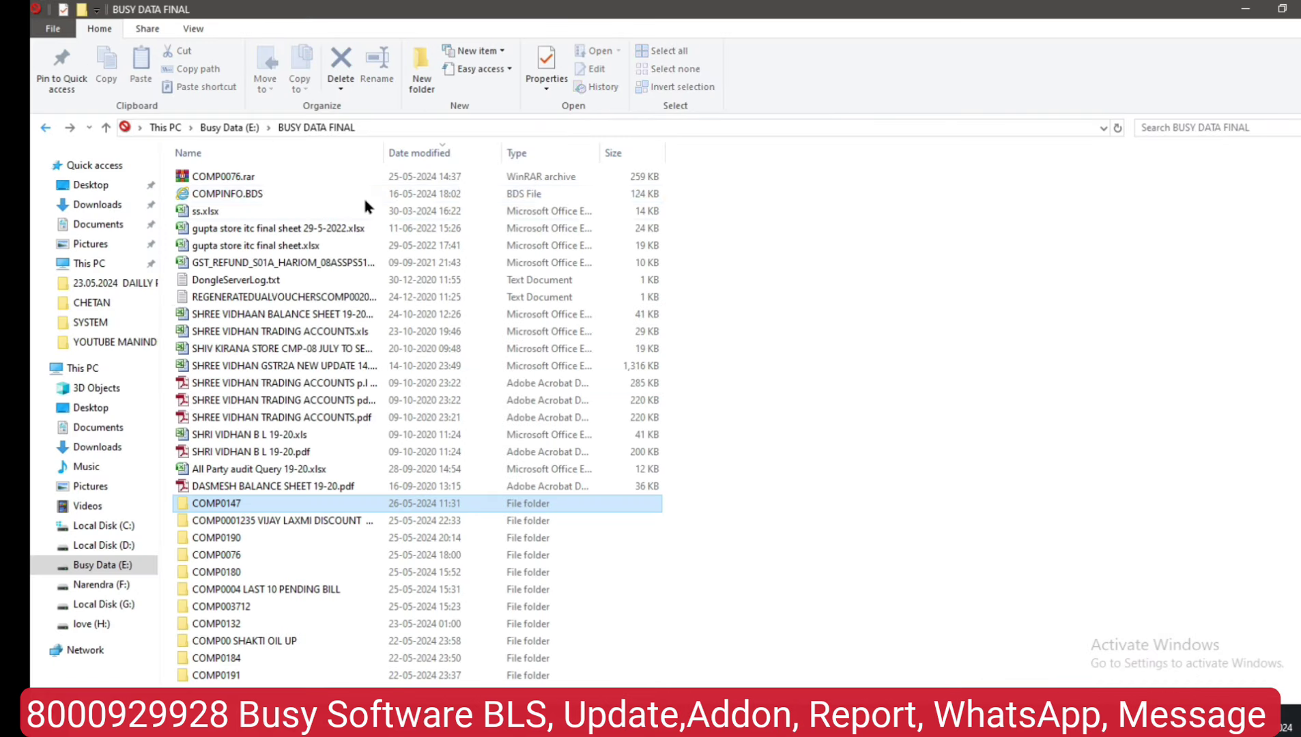
pyautogui.doubleClick(331, 505)
pyautogui.moveTo(518, 310); pyautogui.dragTo(540, 331)
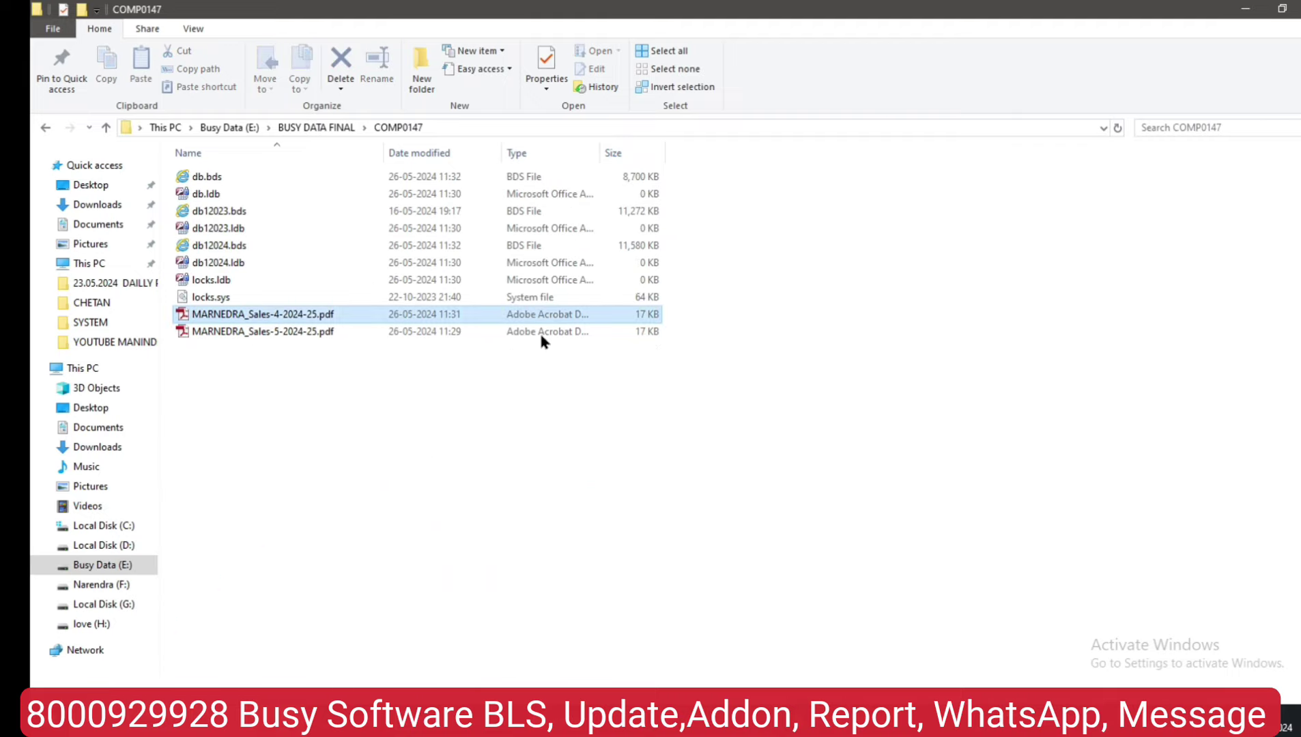
pyautogui.press('Delete')
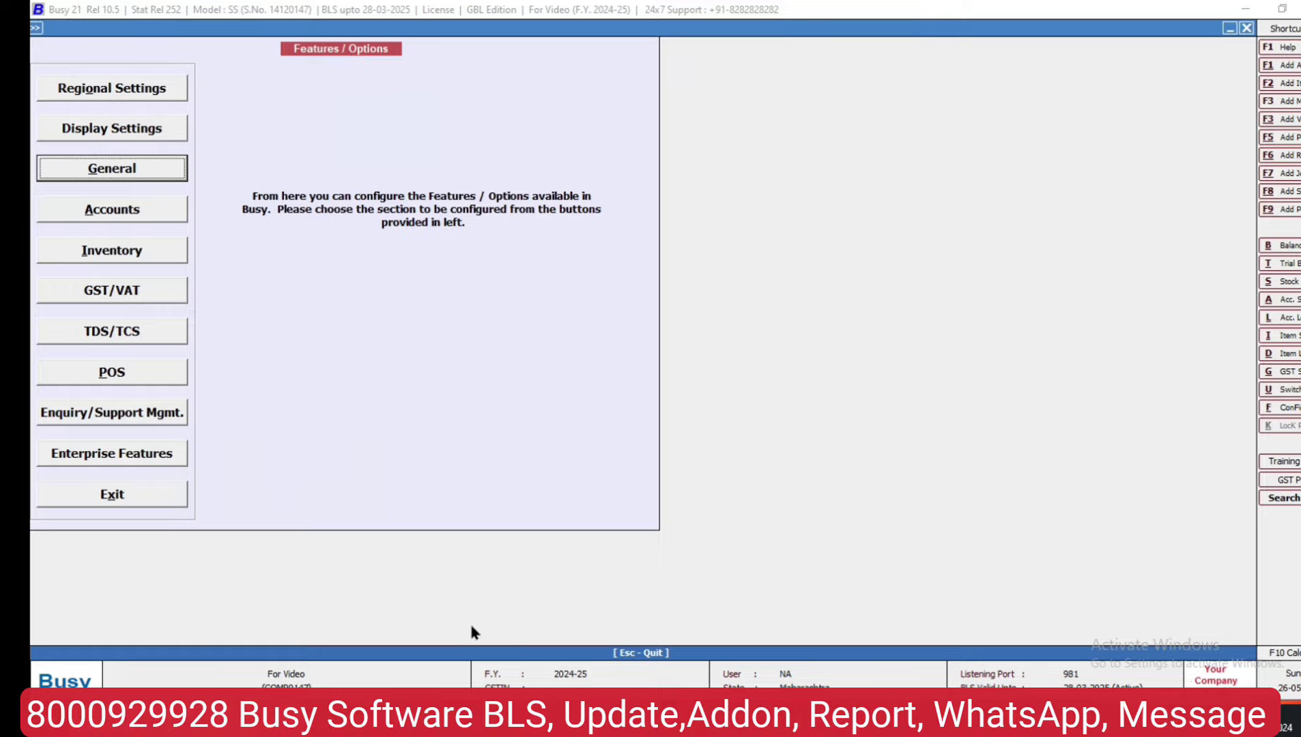
# - Switch back to Busy, leave the configuration, and open sales voucher 5/2024-25 of the Main series for modification
pyautogui.press('Escape')
pyautogui.press('Escape')
pyautogui.press('Right')
pyautogui.press('Up')
pyautogui.press('Return')
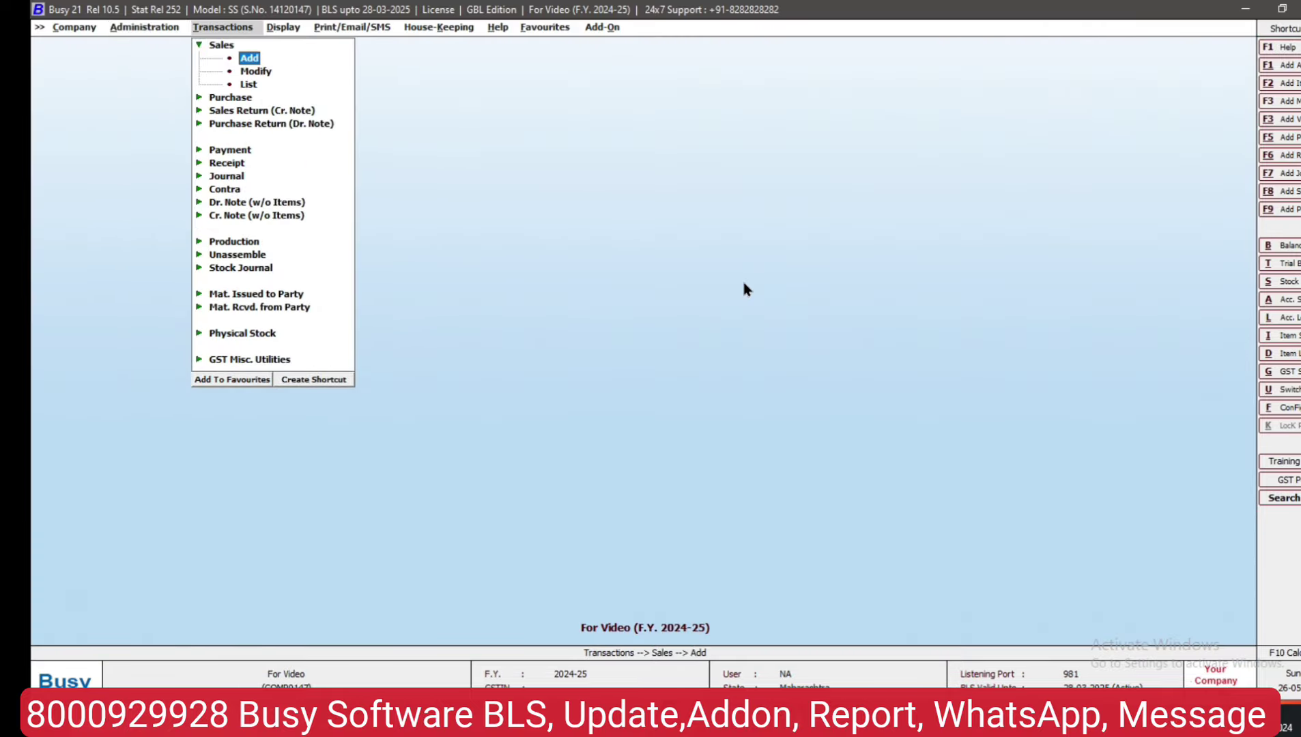
pyautogui.press('Down')
pyautogui.press('Return')
pyautogui.press('Return')
pyautogui.press('Return')
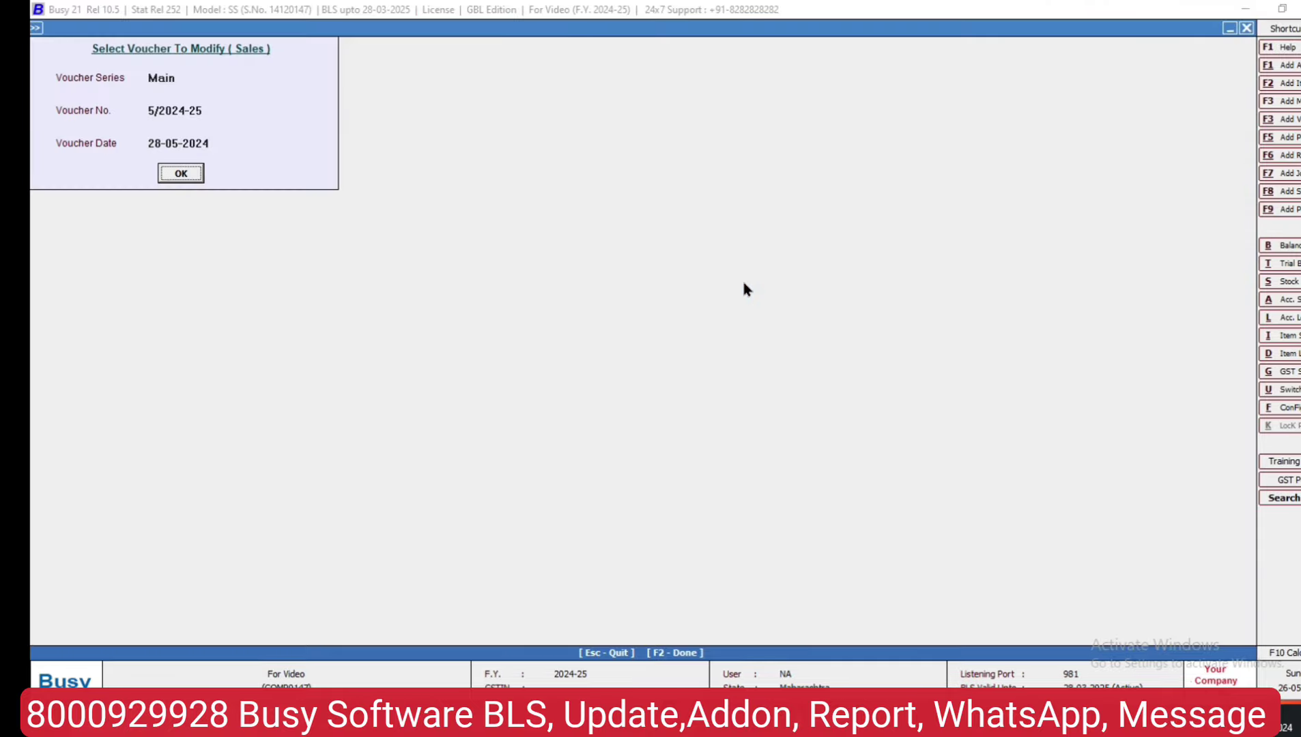
pyautogui.press('Return')
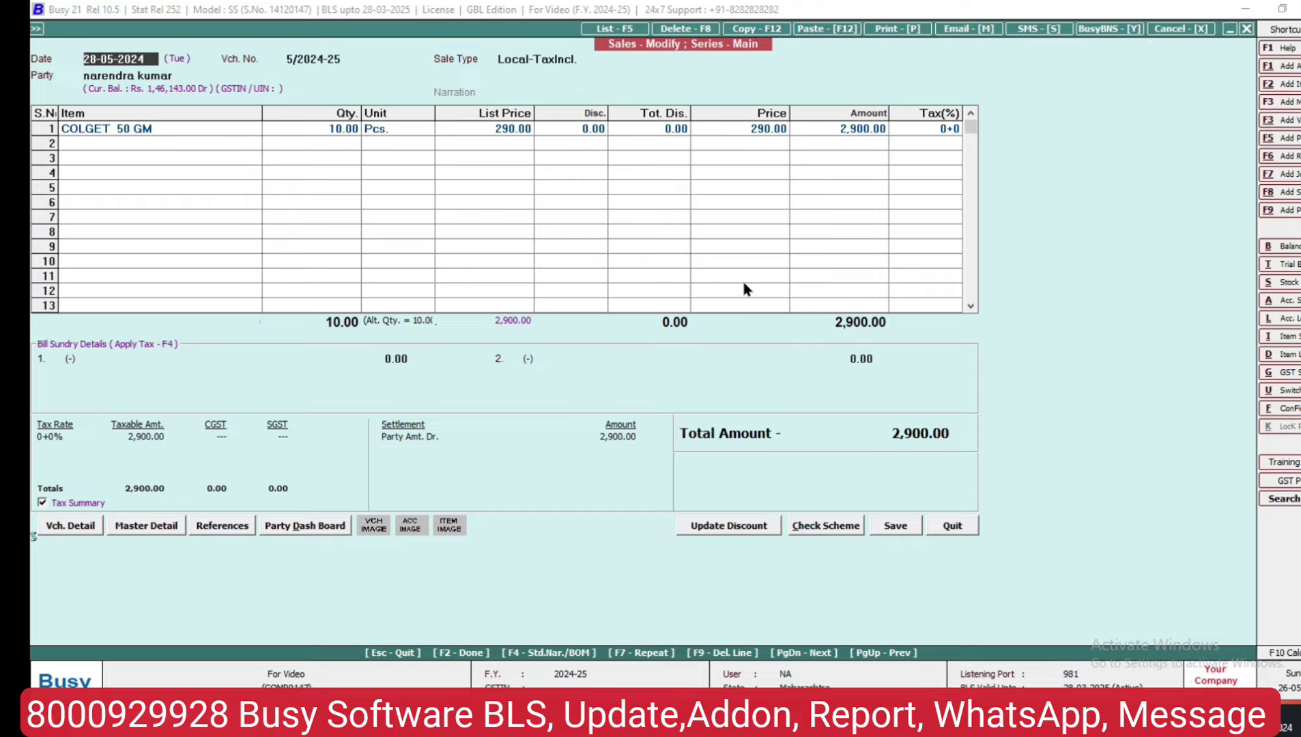
# - Set up the invoice output for sales voucher 5/2024-25 with the STANDARD format and 1 copy
pyautogui.hotkey('alt', 'p')
pyautogui.press('Down')
pyautogui.press('Up')
pyautogui.press('Return')
pyautogui.press('Return')
pyautogui.press('Return')
pyautogui.press('Right')
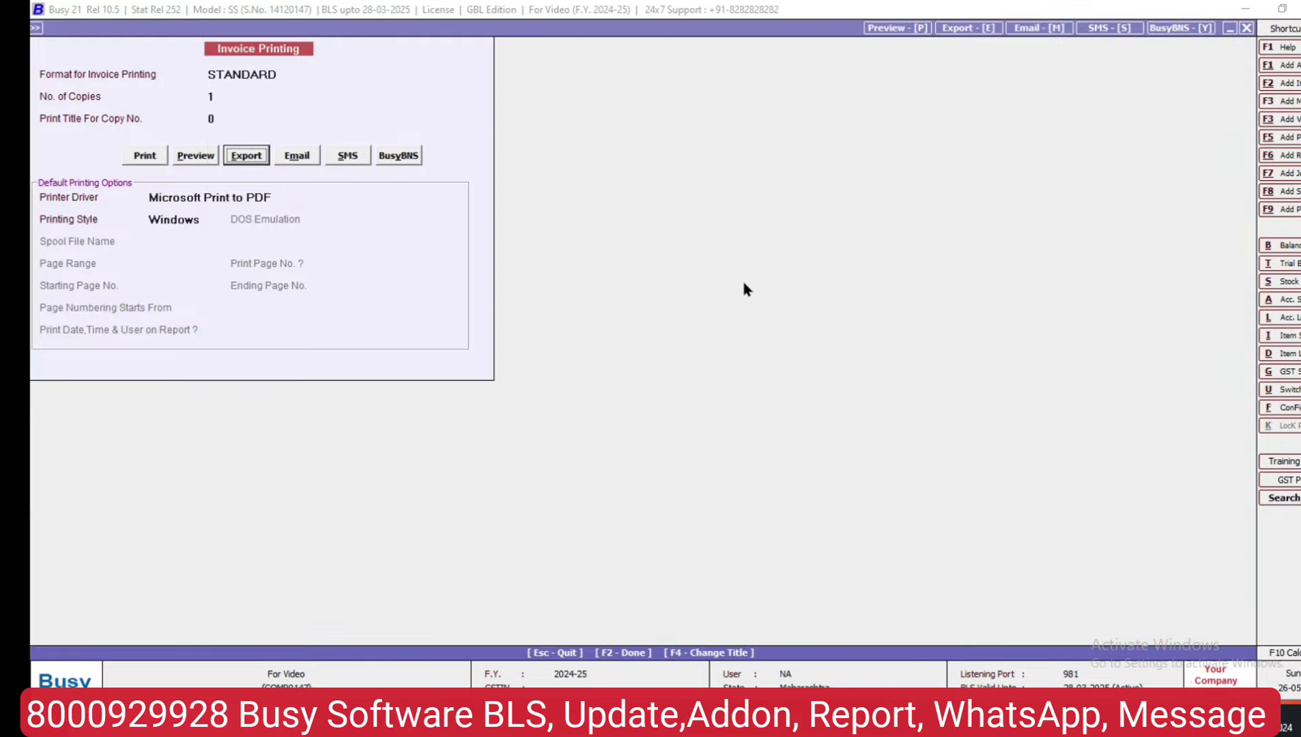
# - Export invoice 5/2024-25 as a PDF, view it in Adobe Reader, and locate the file in the COMP0147 folder
pyautogui.press('Return')
pyautogui.press('Return')
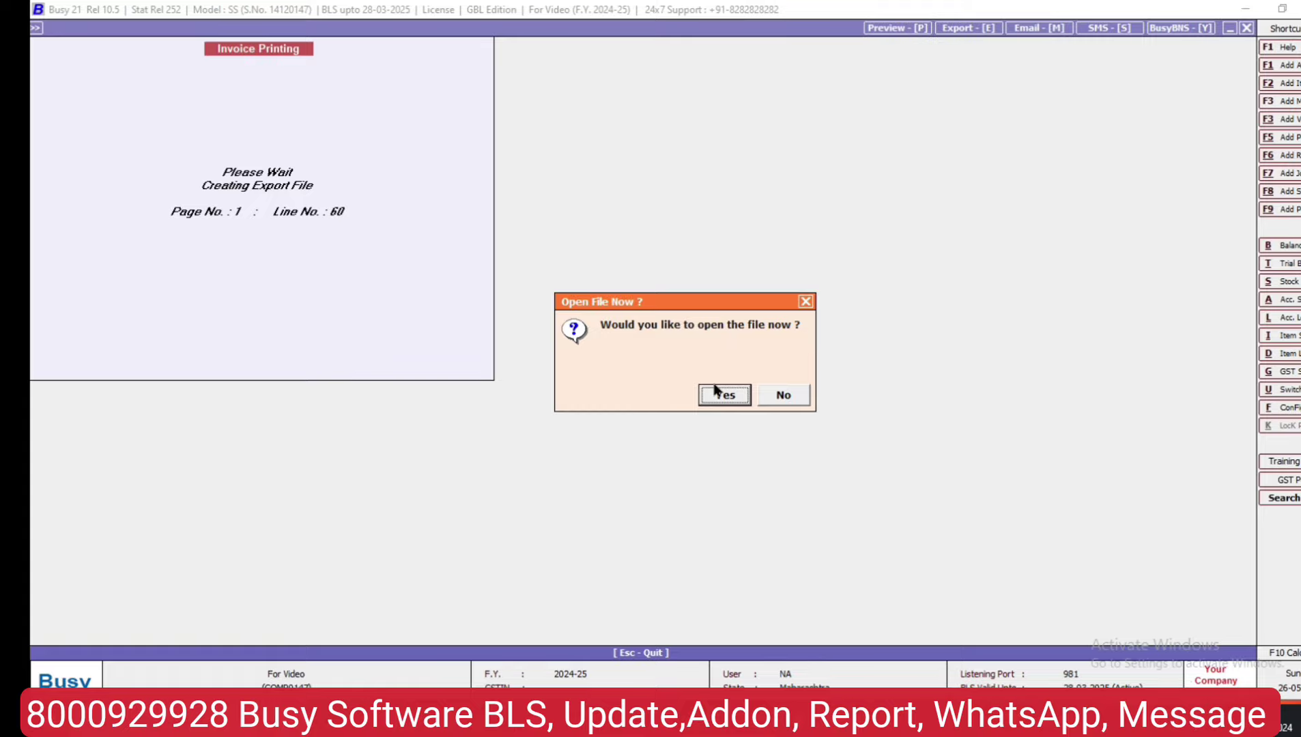
pyautogui.click(717, 394)
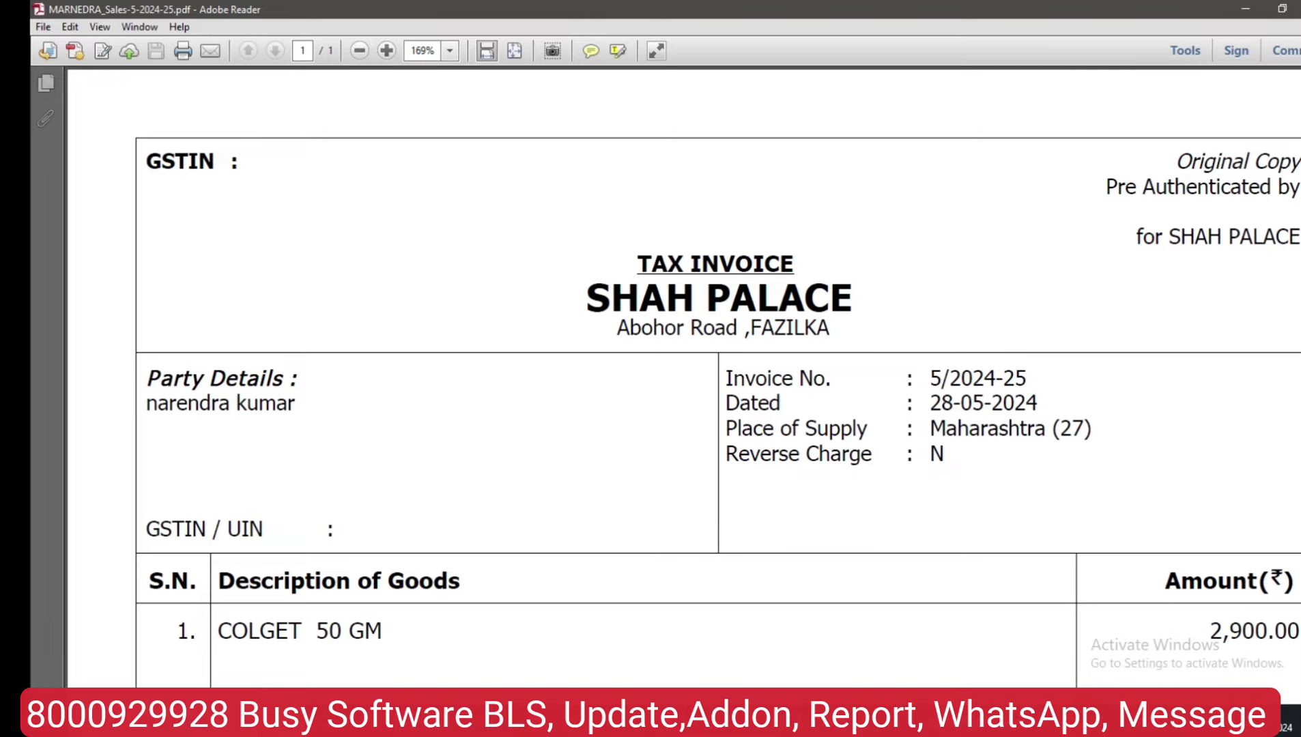
pyautogui.hotkey('alt', 'F4')
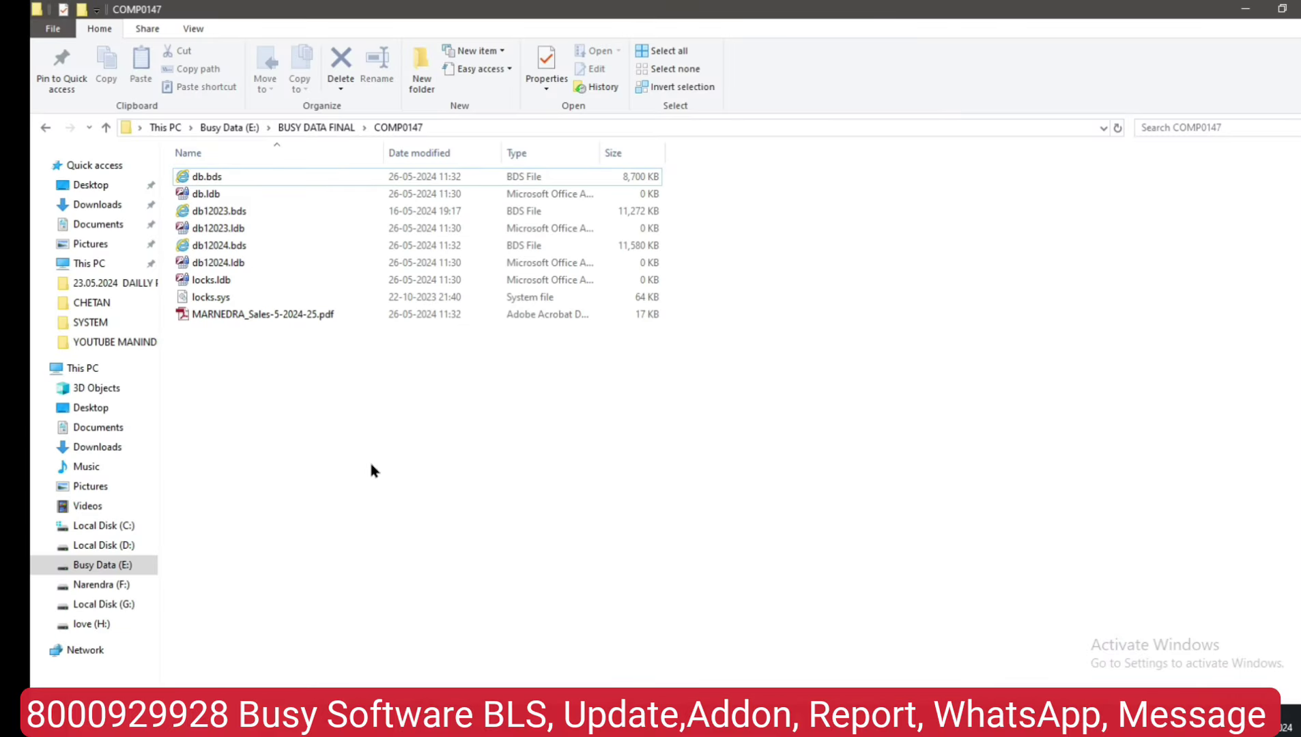
pyautogui.click(279, 314)
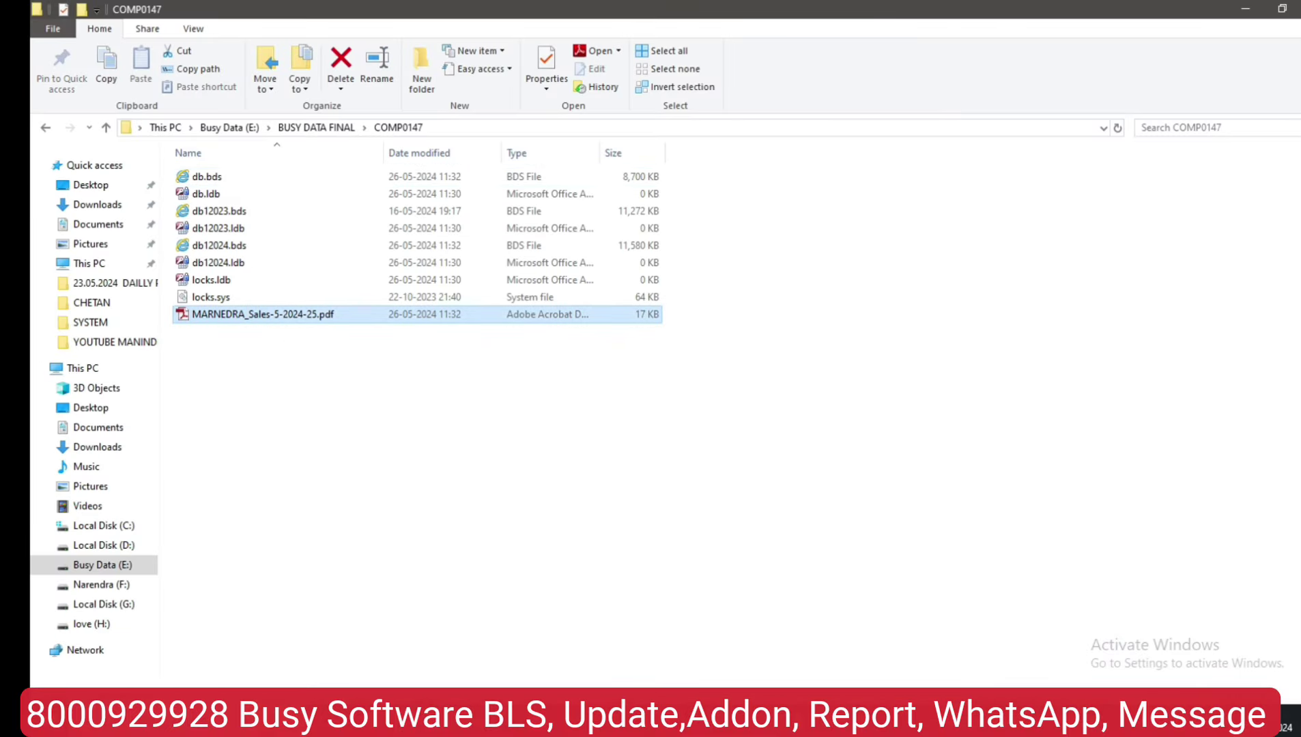
# - Return to Busy and quit sales voucher 5/2024-25 without saving
pyautogui.hotkey('alt', 'Tab')
pyautogui.press('Escape')
pyautogui.press('Return')
pyautogui.press('Escape')
pyautogui.press('Escape')
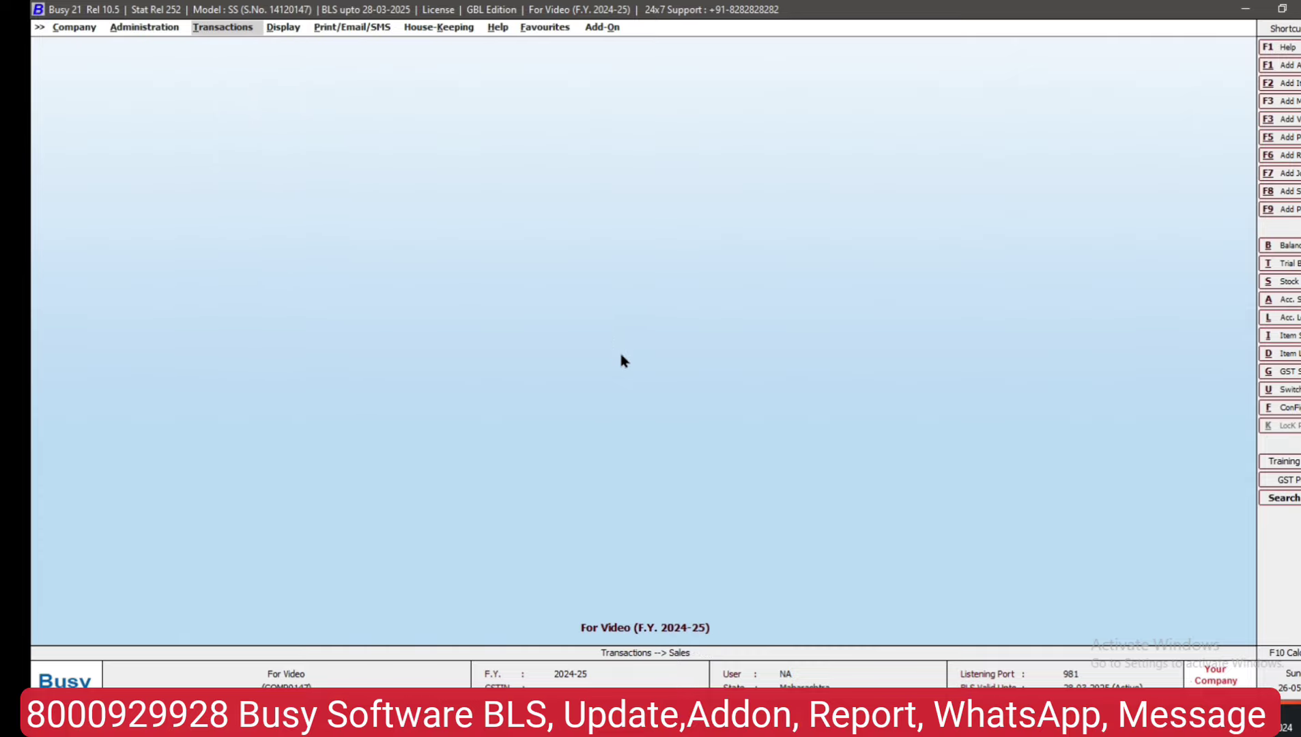
# - Close the company and check the COMP0147 folder in File Explorer for the exported PDF
pyautogui.press('Escape')
pyautogui.press('Left')
pyautogui.press('Return')
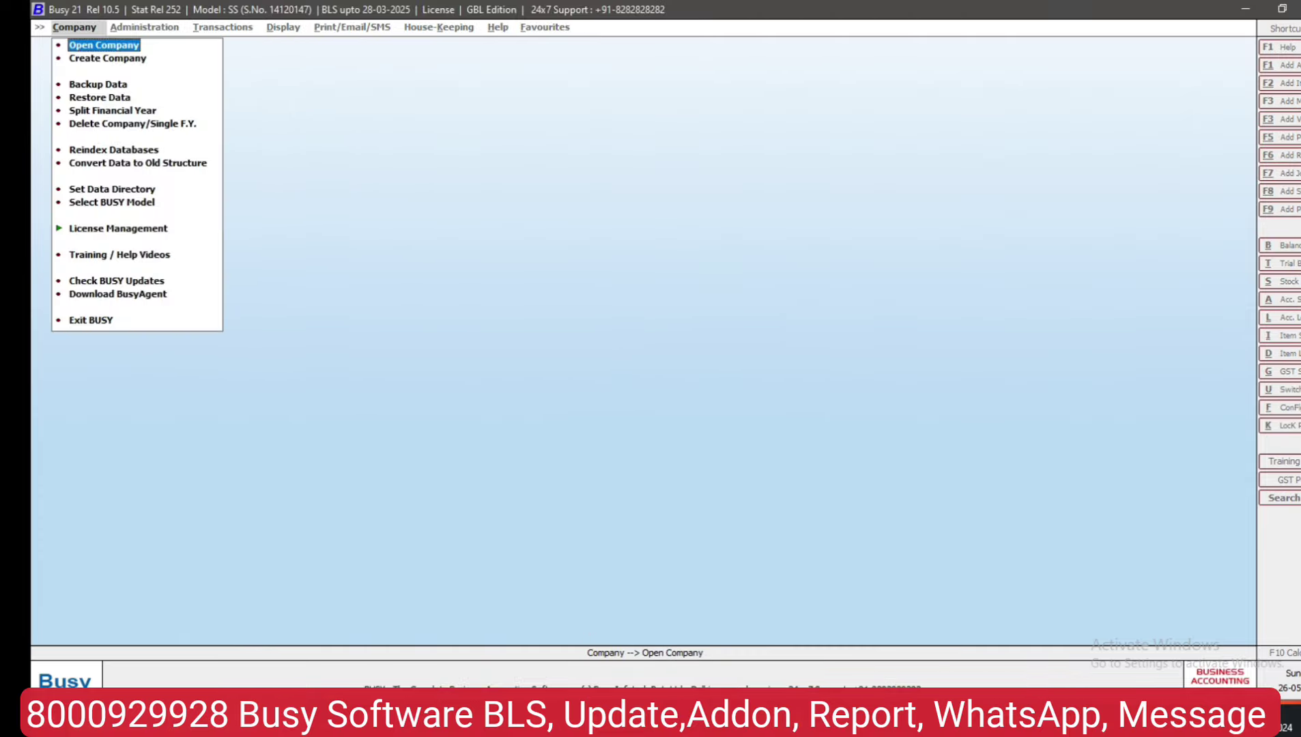
pyautogui.hotkey('alt', 'Tab')
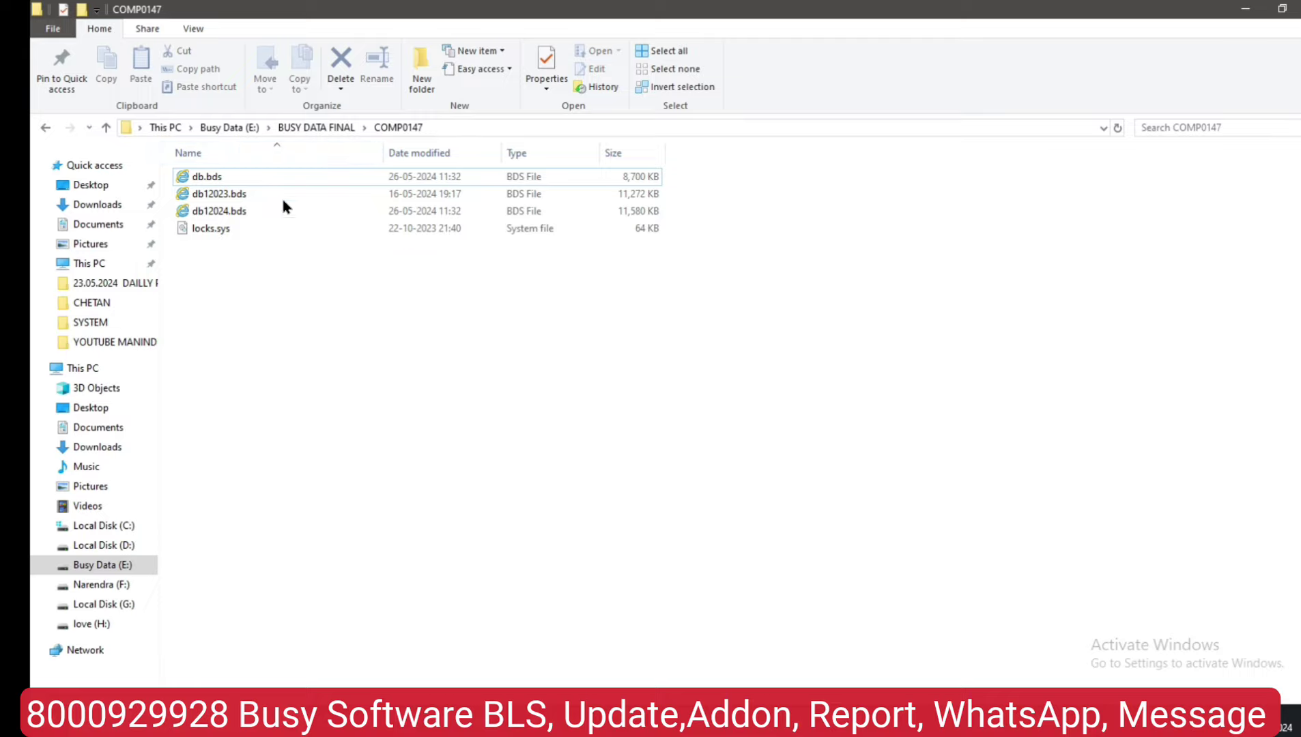